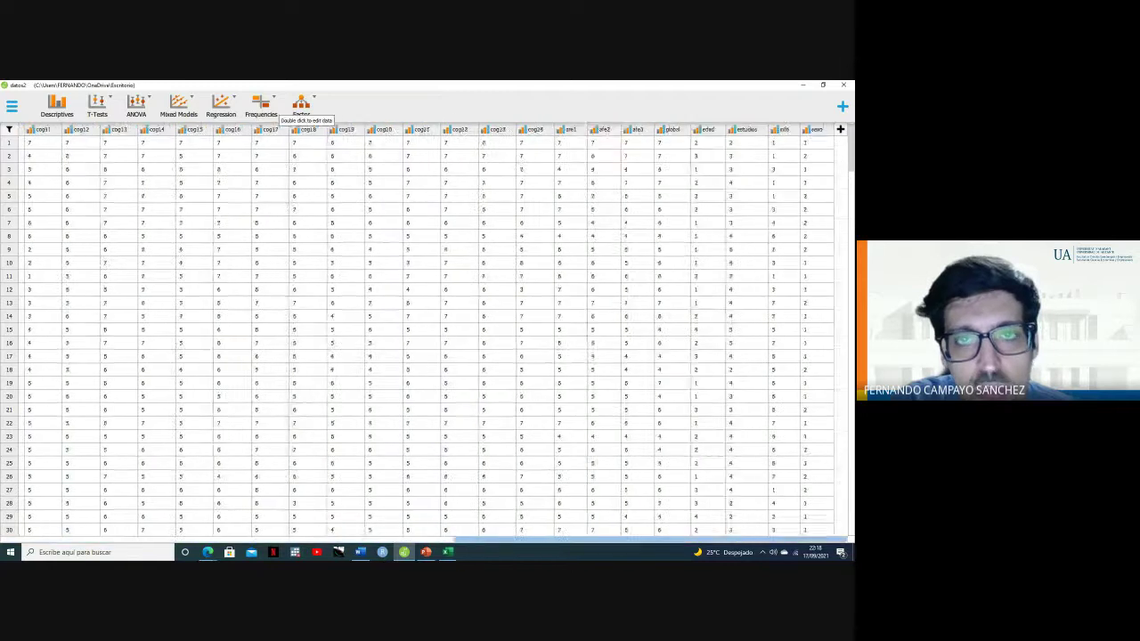
# Examine the dataset down to its last records for empty cells in the cog, afe, global, edad and estudios columns.
pyautogui.scroll(-8, 791, 407)
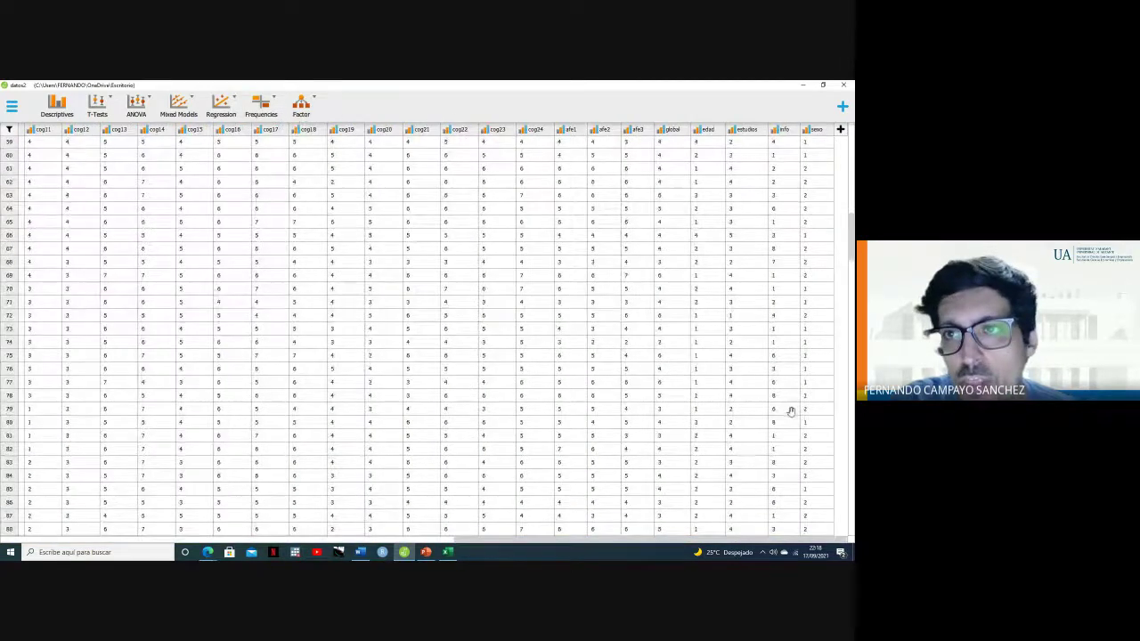
pyautogui.scroll(-20, 791, 406)
pyautogui.scroll(-20, 788, 413)
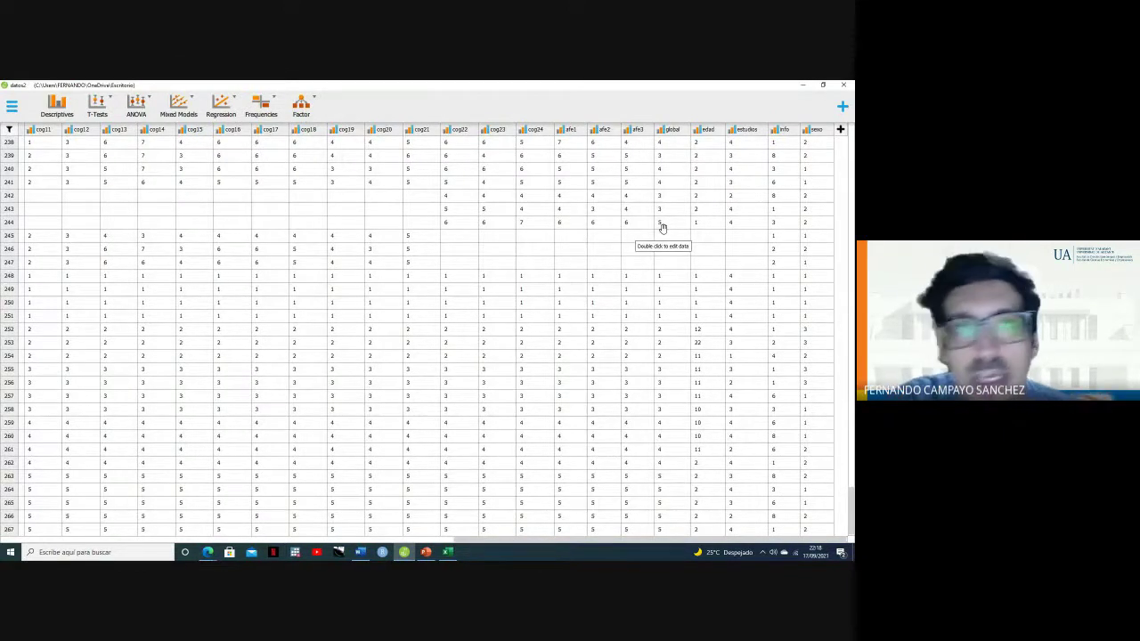
pyautogui.scroll(15, 654, 230)
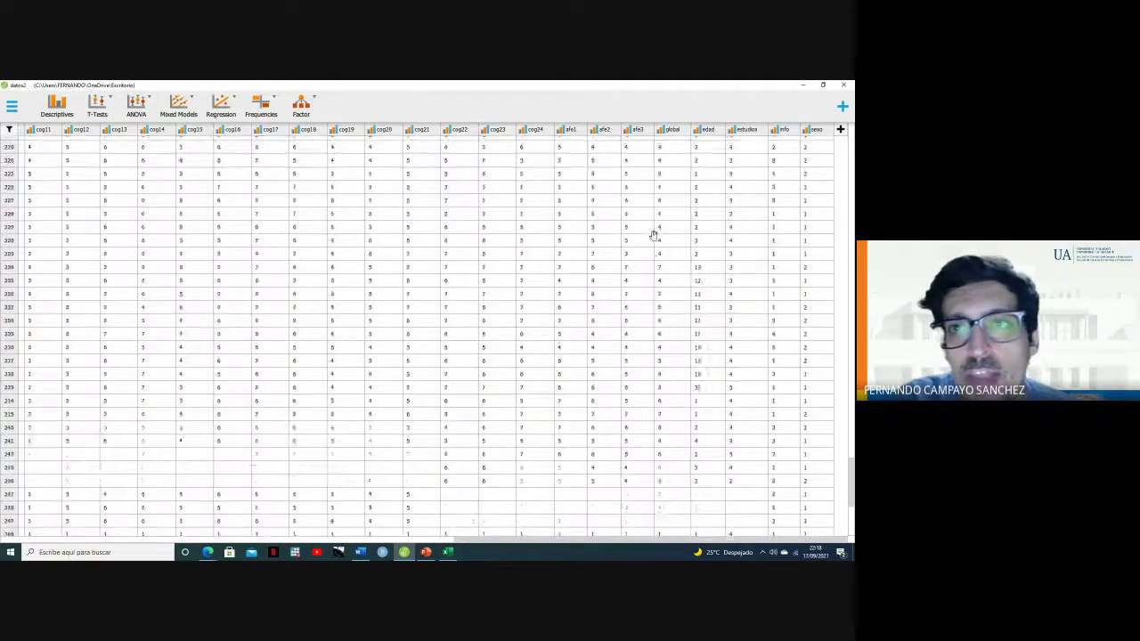
pyautogui.scroll(20, 657, 229)
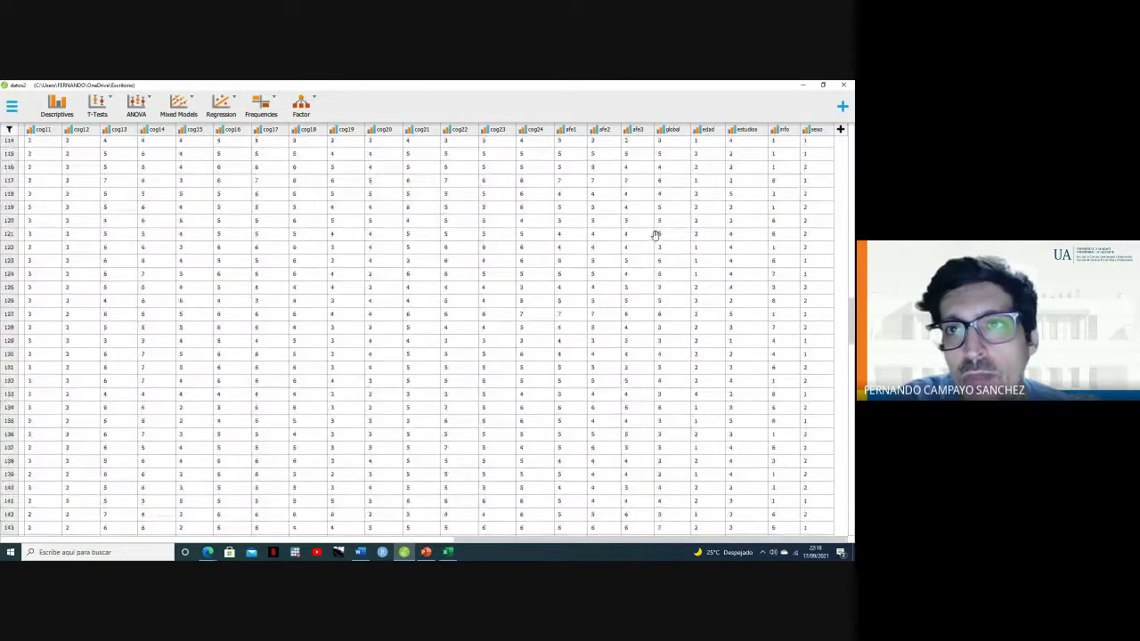
pyautogui.scroll(5, 659, 223)
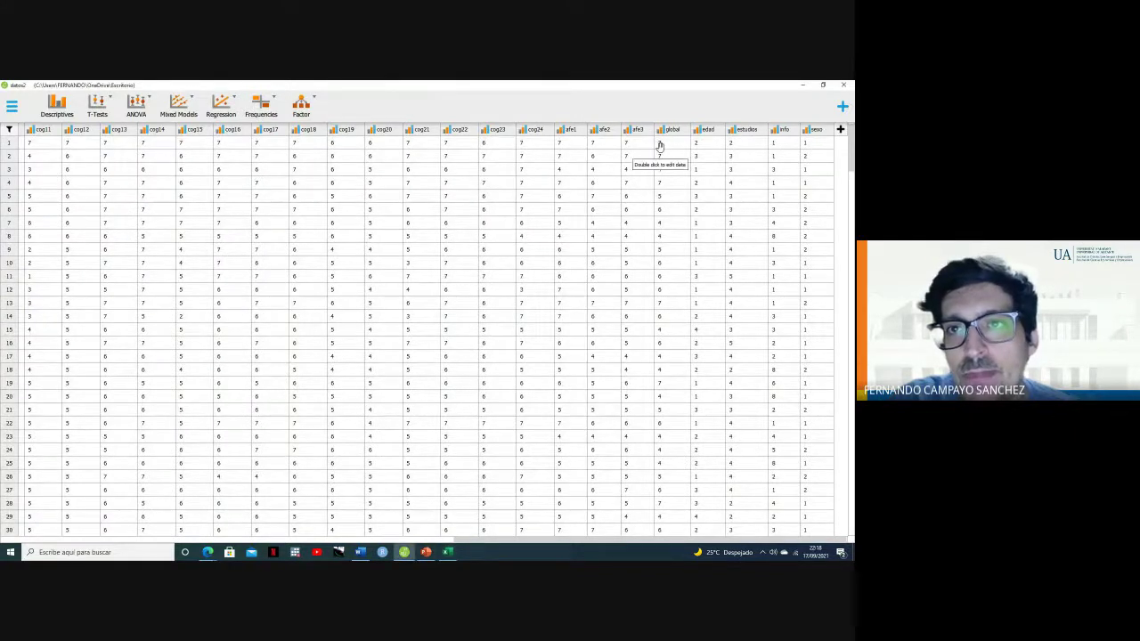
# Switch to the datos2 sheet in Excel and go to its last columns, up to sexo.
pyautogui.hotkey('alt', 'Tab')
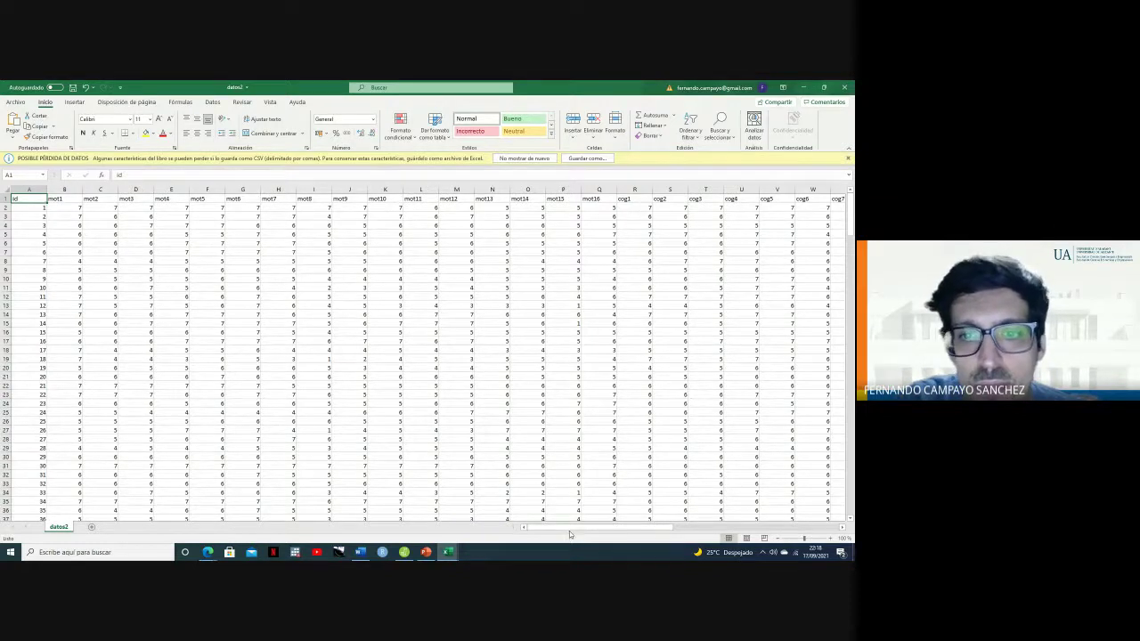
pyautogui.moveTo(568, 531); pyautogui.dragTo(851, 522)
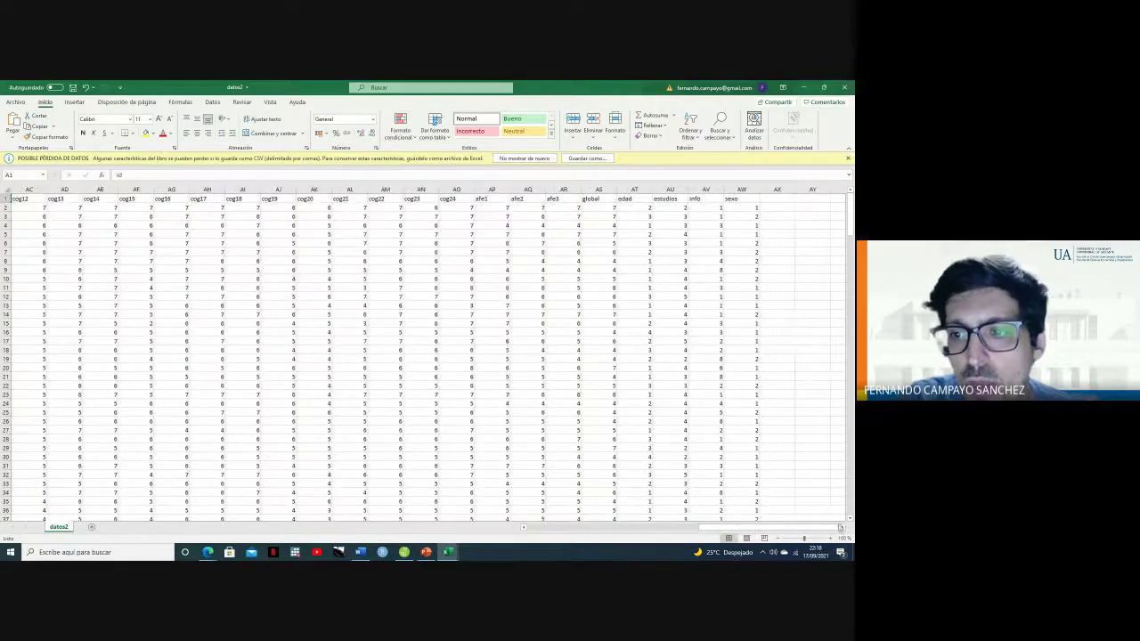
pyautogui.click(840, 527)
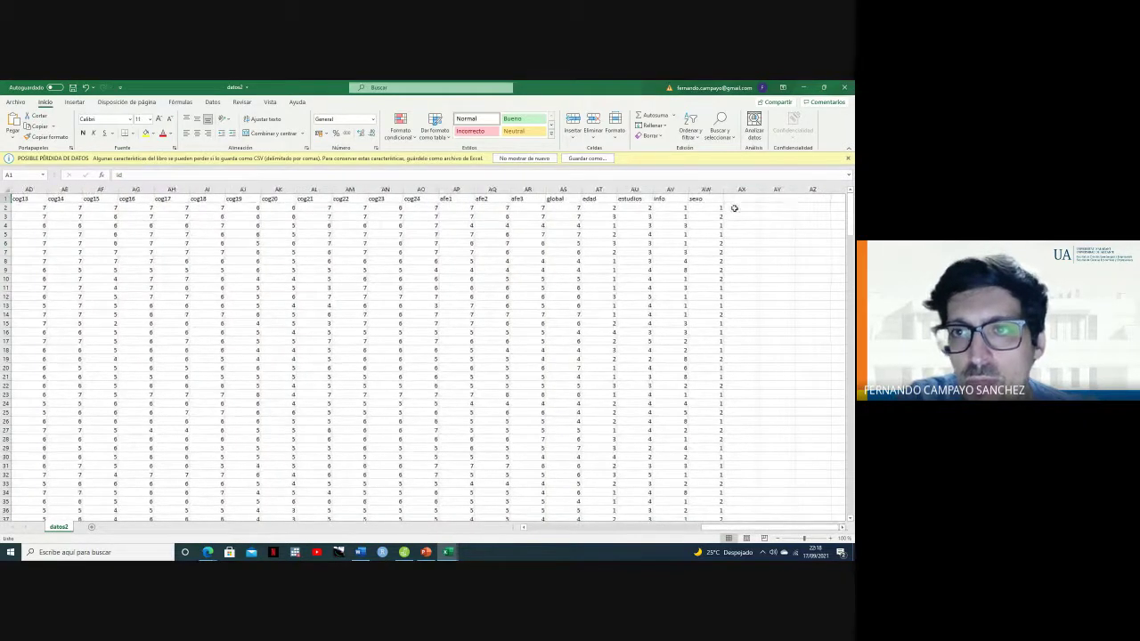
pyautogui.click(734, 208)
pyautogui.write('=si')
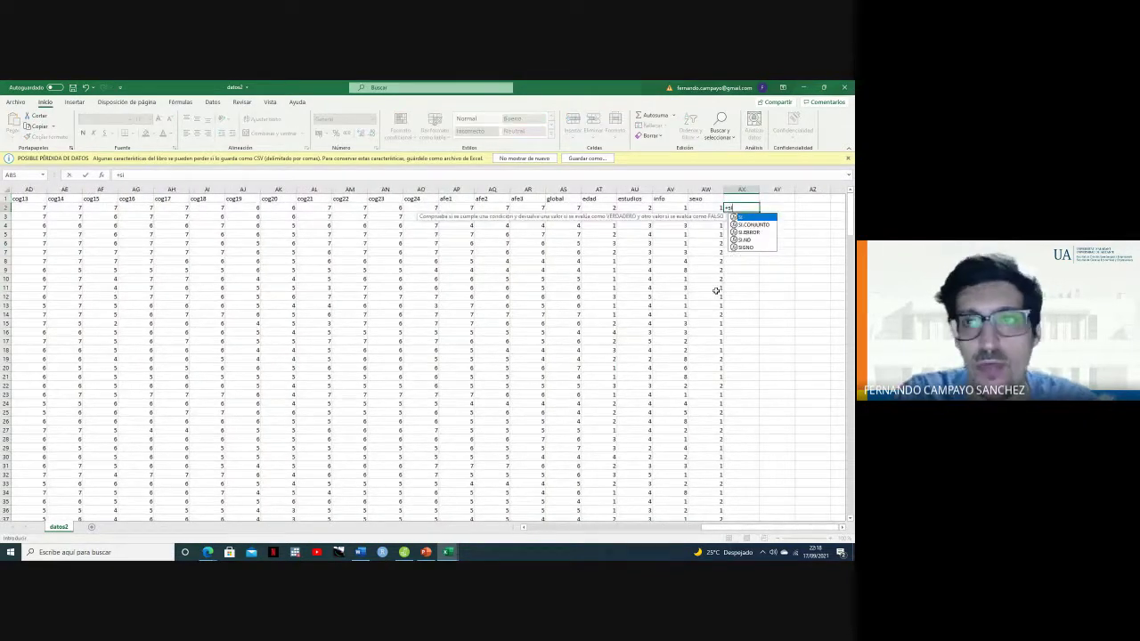
pyautogui.doubleClick(746, 217)
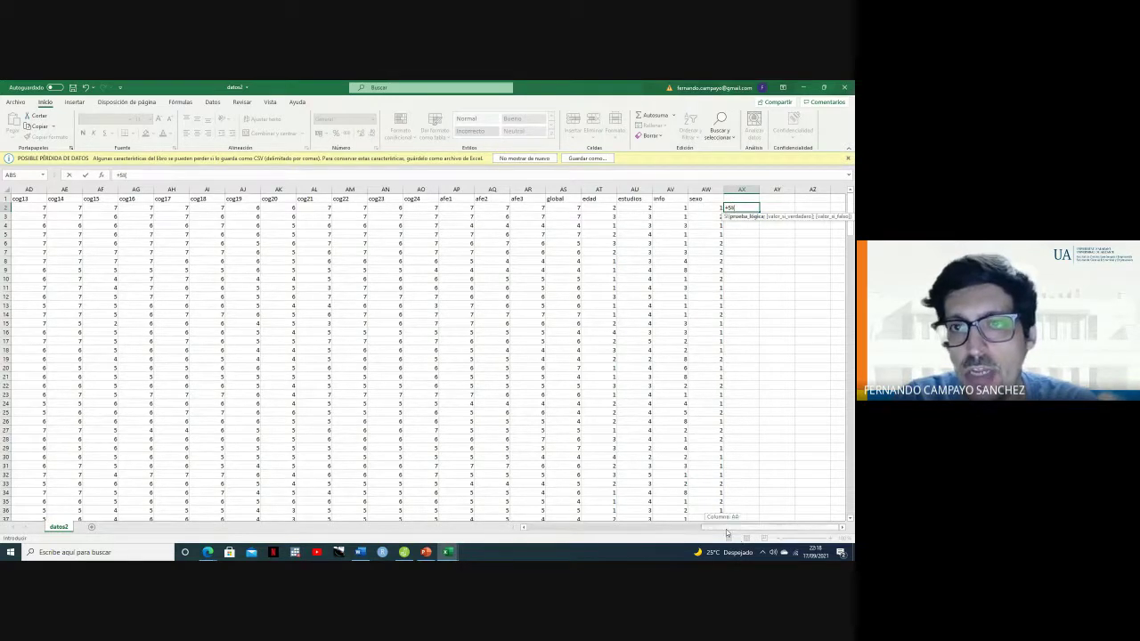
pyautogui.moveTo(725, 529); pyautogui.dragTo(523, 527)
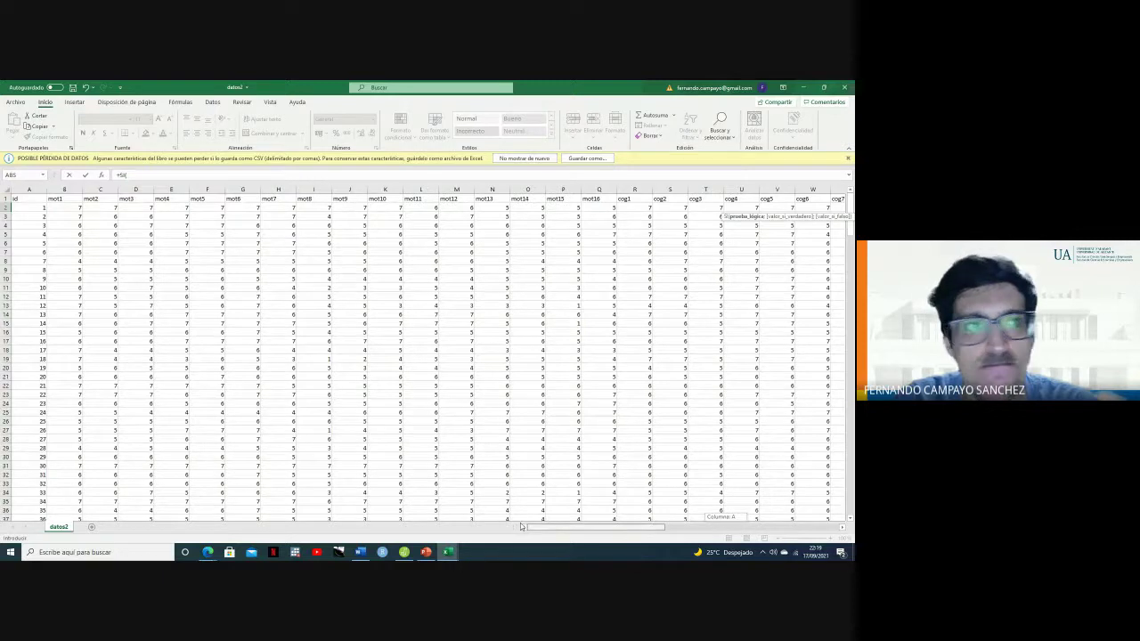
pyautogui.moveTo(521, 527); pyautogui.dragTo(520, 526)
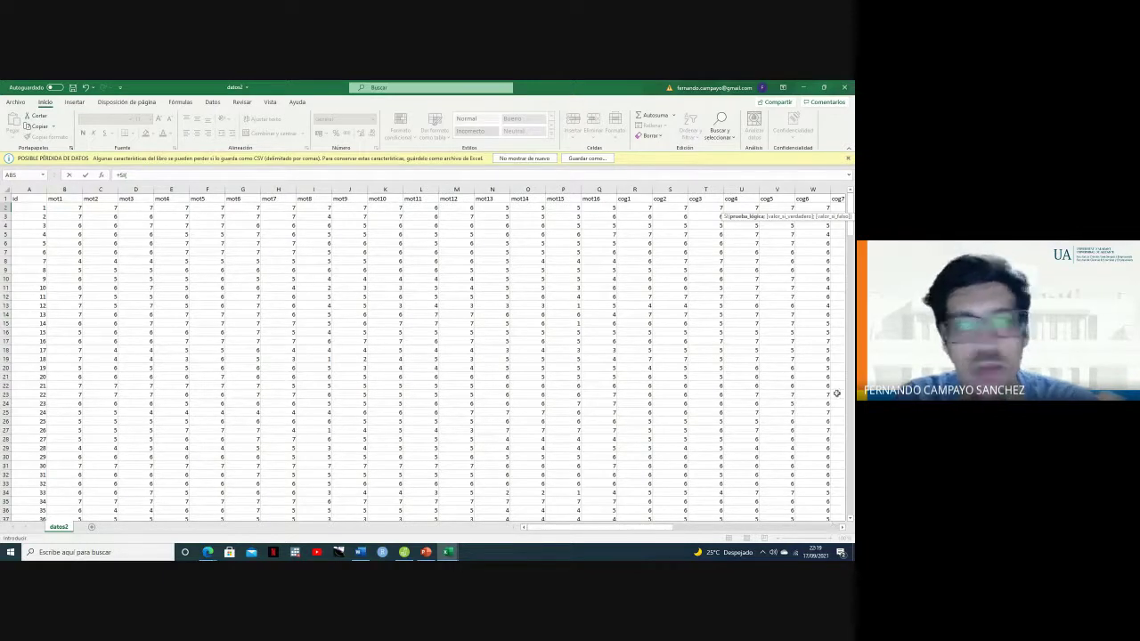
pyautogui.moveTo(666, 527); pyautogui.dragTo(712, 527)
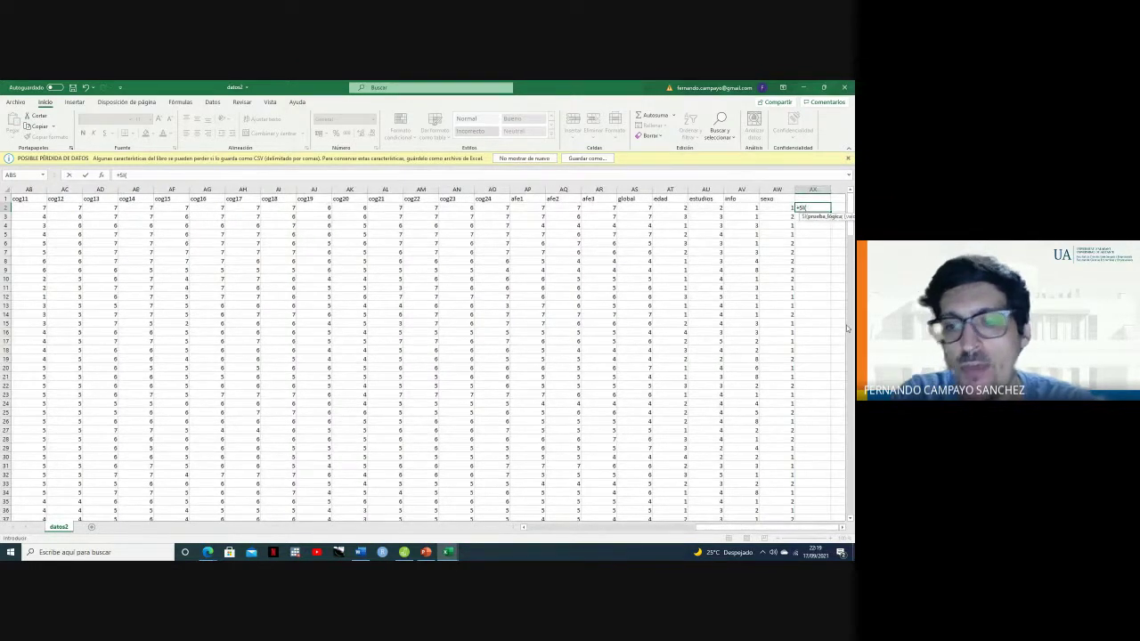
pyautogui.press('Escape')
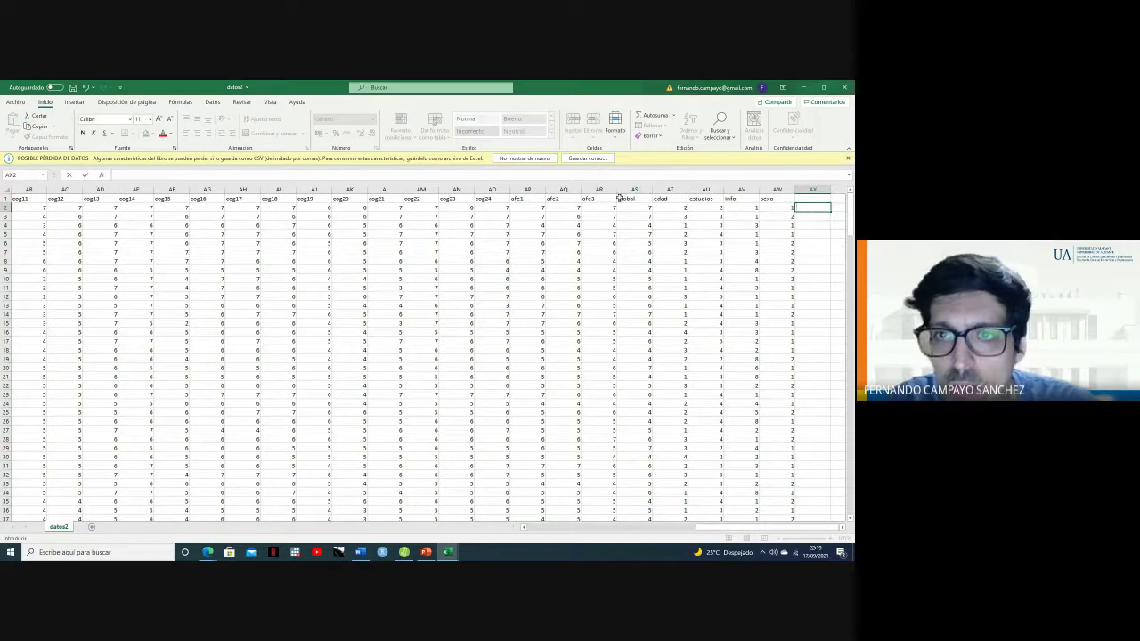
# Add filters to the header row of the datos2 sheet.
pyautogui.click(779, 199)
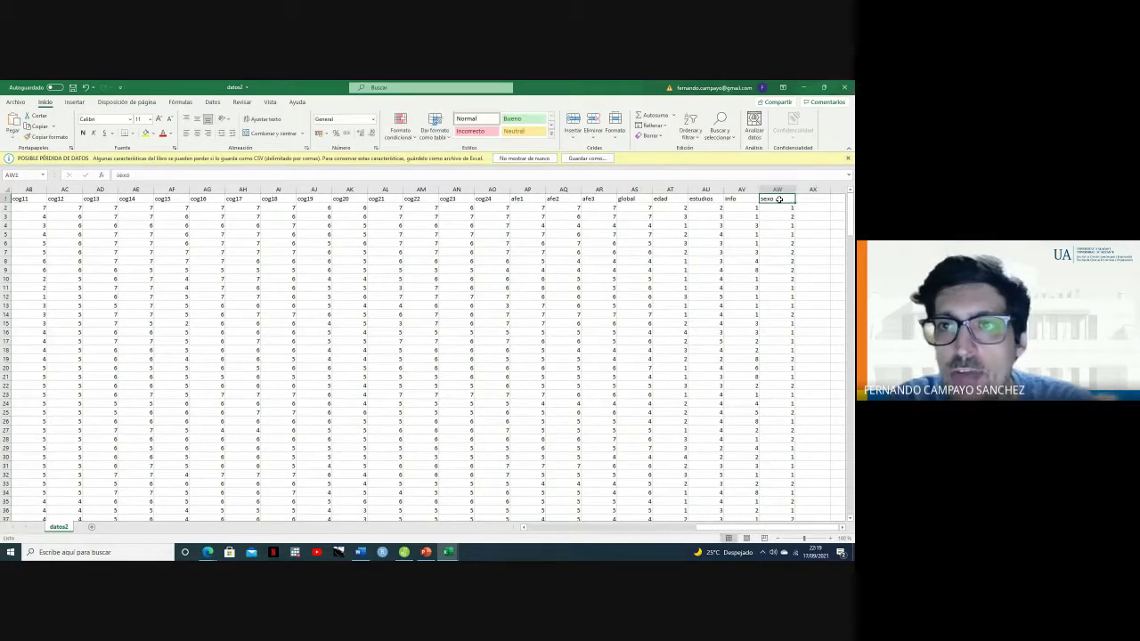
pyautogui.click(5, 199)
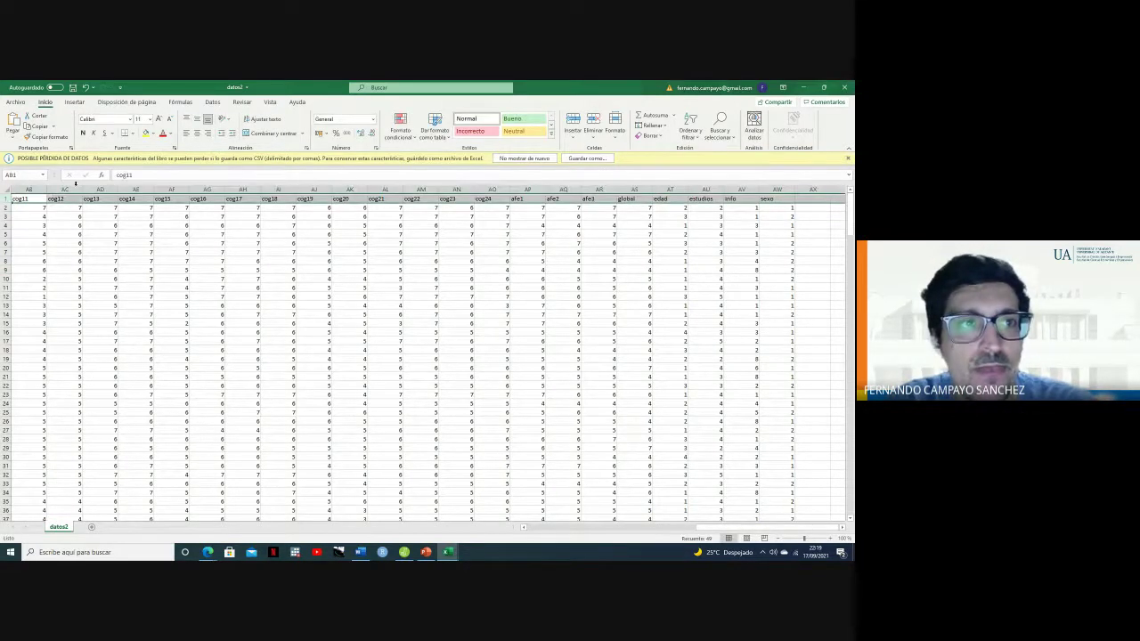
pyautogui.moveTo(721, 533); pyautogui.dragTo(475, 443)
pyautogui.moveTo(805, 461); pyautogui.dragTo(837, 433)
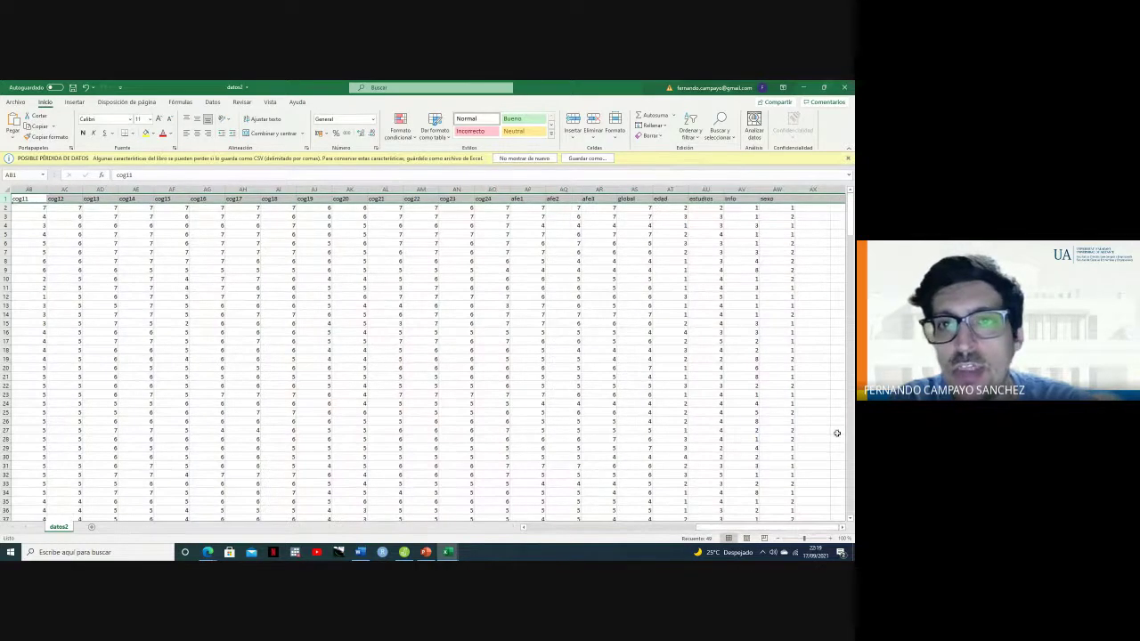
pyautogui.click(690, 125)
pyautogui.click(701, 189)
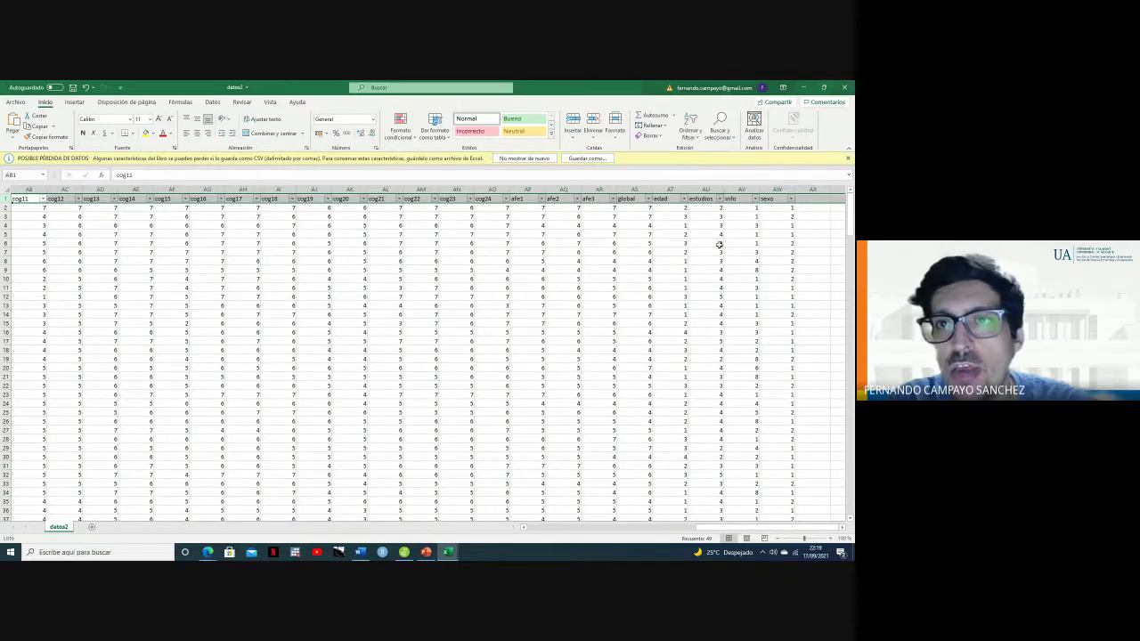
# Filter the global column to show only its empty cells (Vacías).
pyautogui.click(649, 198)
pyautogui.click(560, 305)
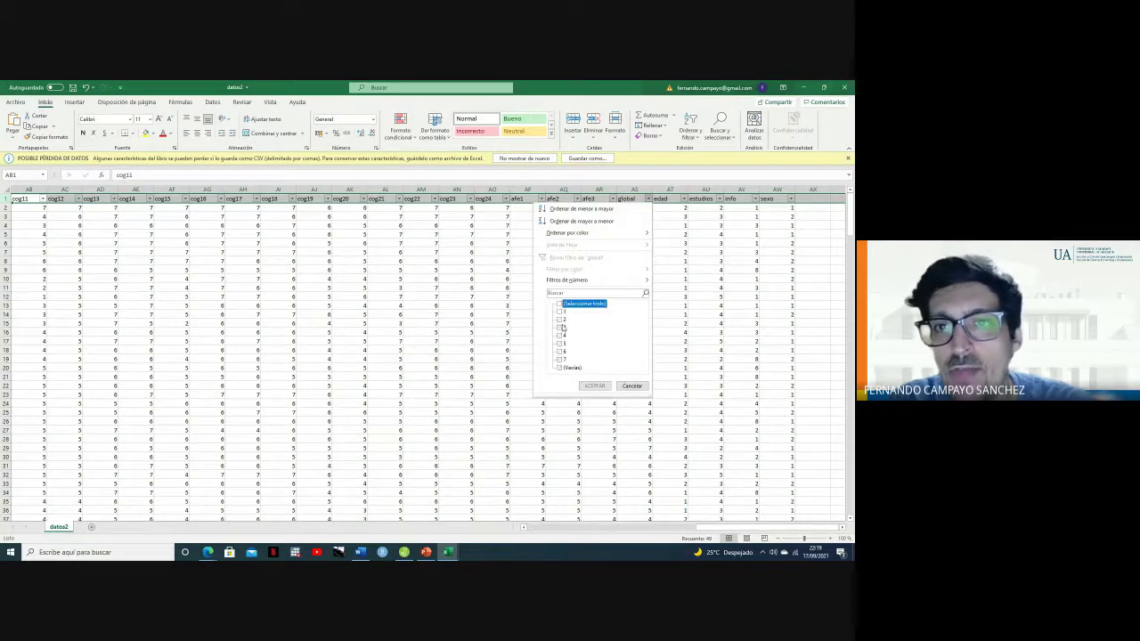
pyautogui.click(558, 368)
pyautogui.click(594, 386)
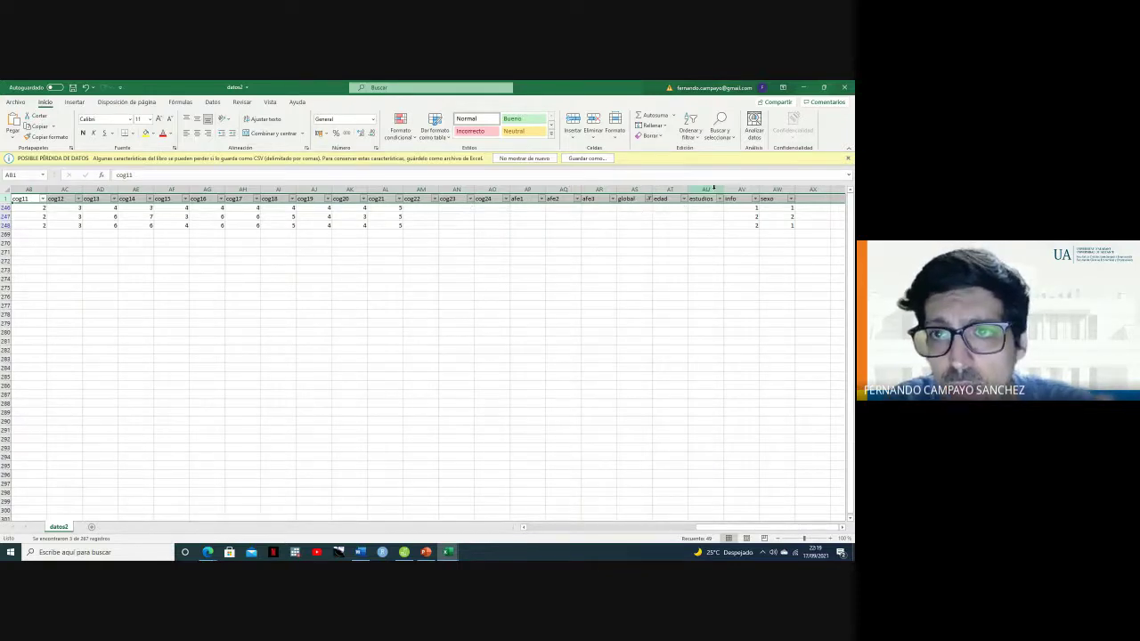
# Fill the blank cells from cog22 to estudios with 0 in rows 246 to 248.
pyautogui.click(421, 208)
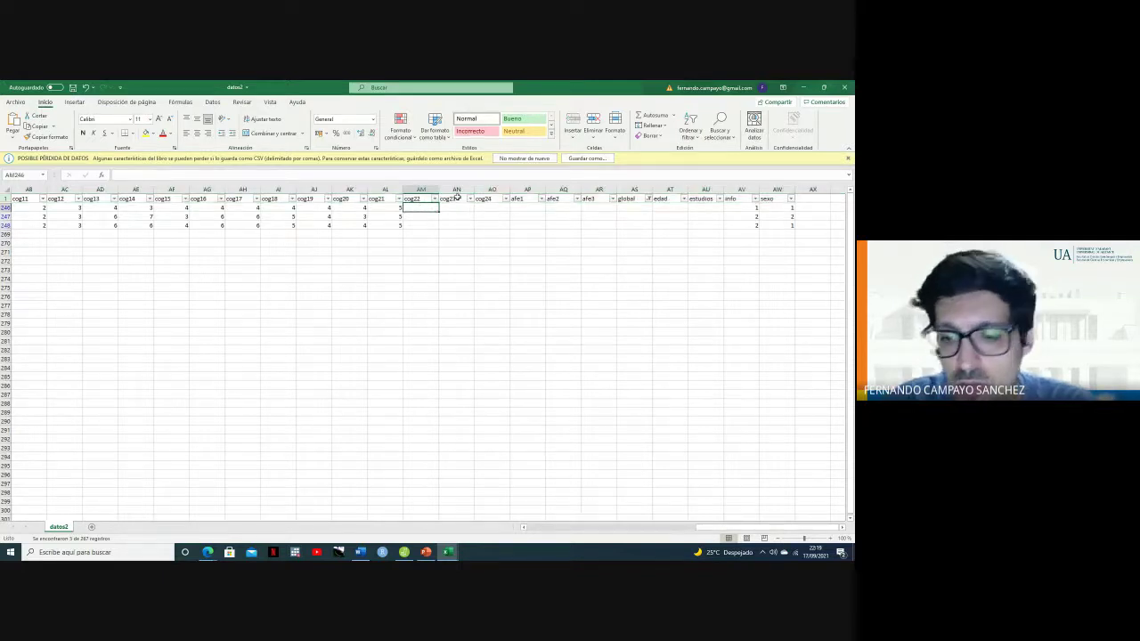
pyautogui.write('0')
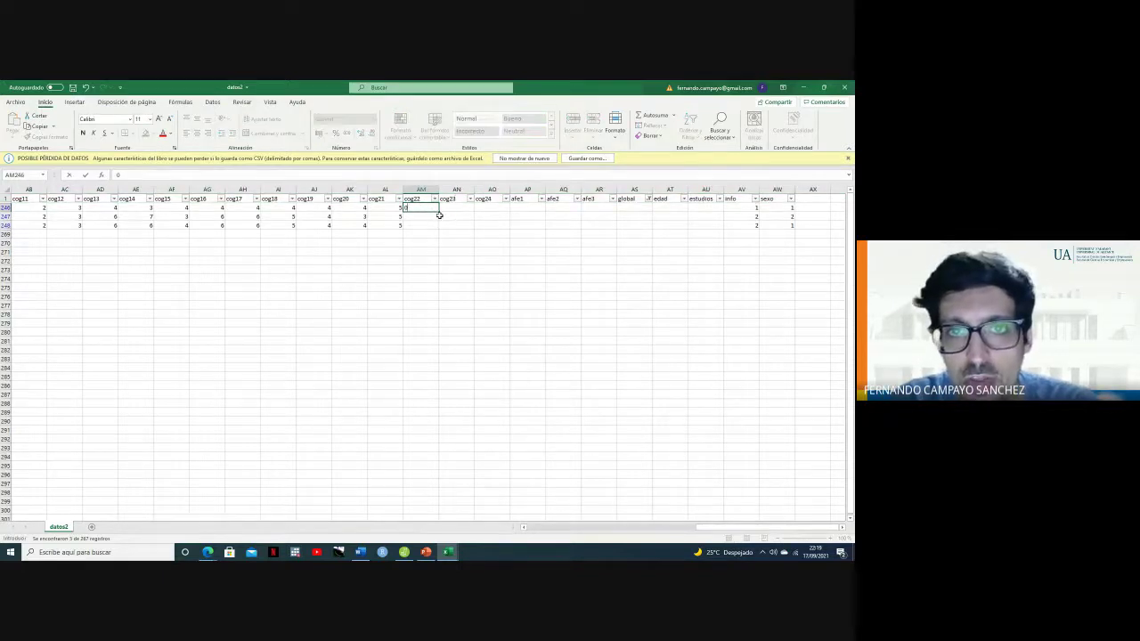
pyautogui.moveTo(439, 214); pyautogui.dragTo(713, 229)
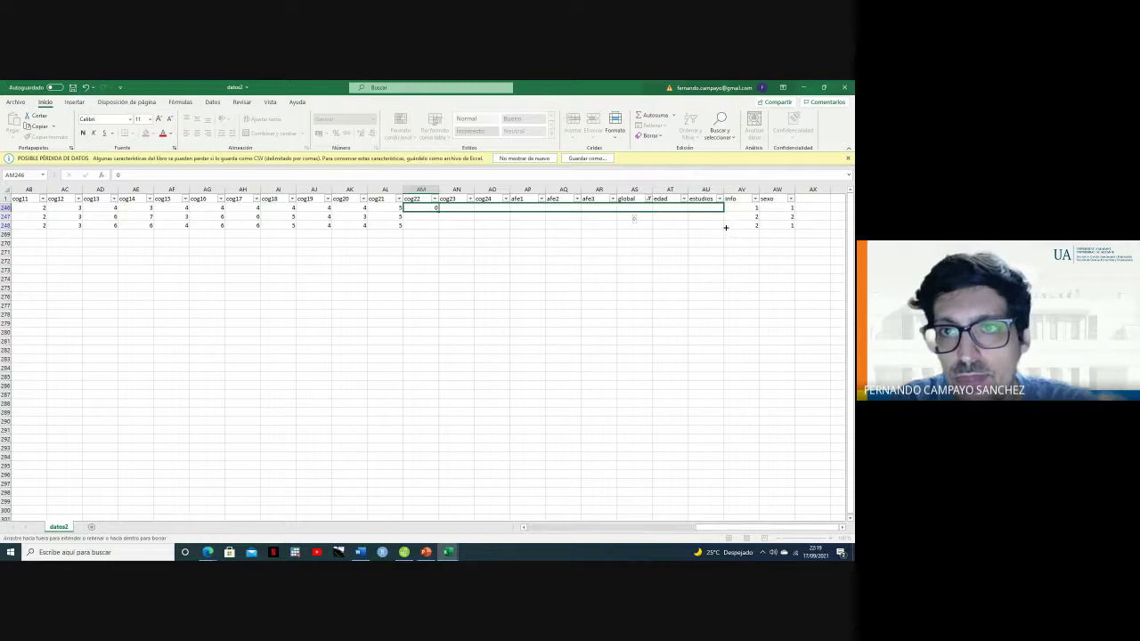
pyautogui.moveTo(725, 228); pyautogui.dragTo(717, 230)
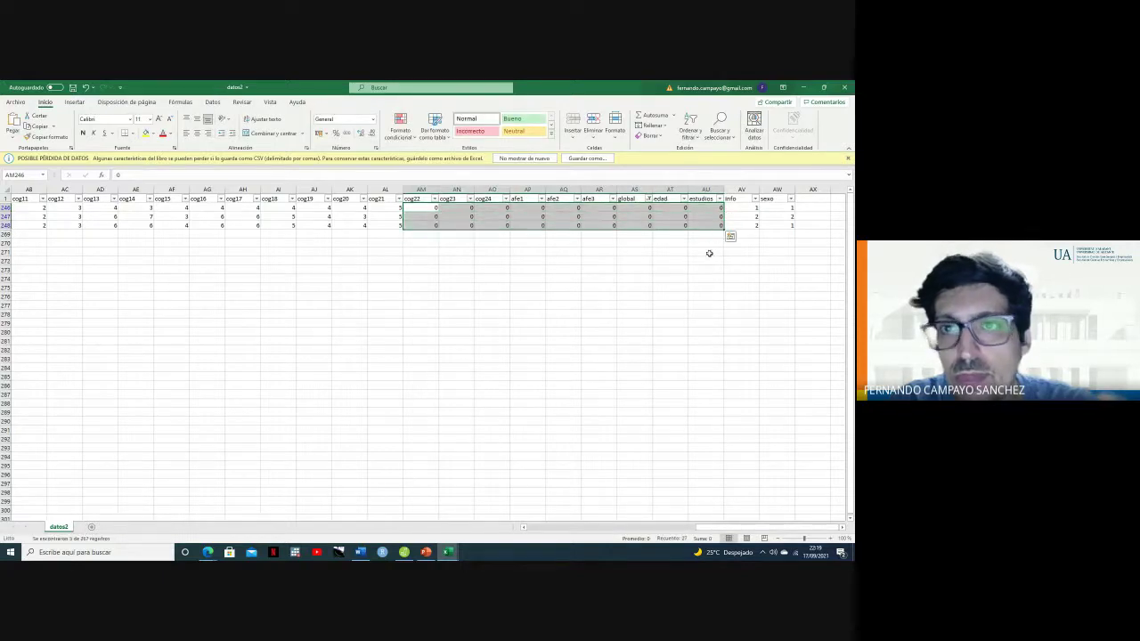
# Reselect all values in the global column's filter so that every record is shown.
pyautogui.click(648, 199)
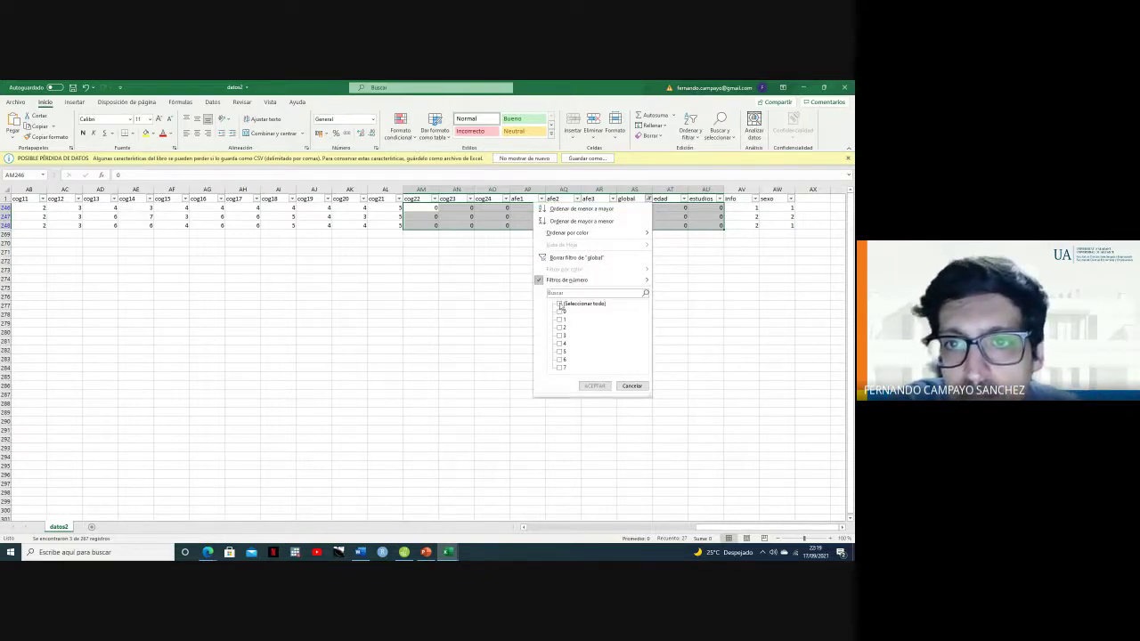
pyautogui.click(561, 305)
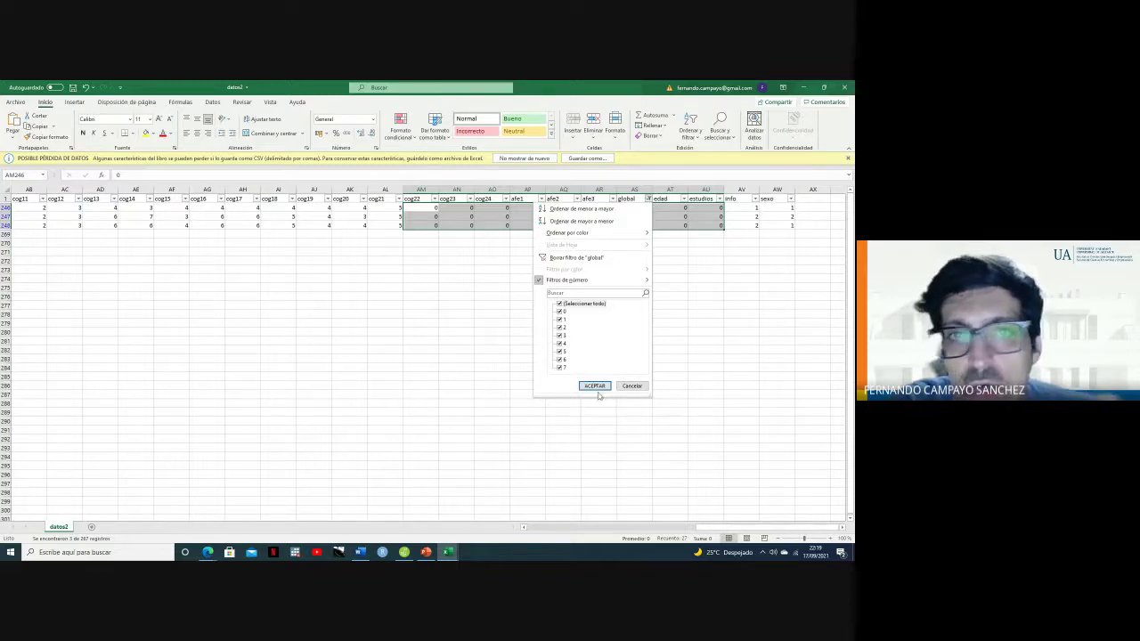
pyautogui.click(595, 386)
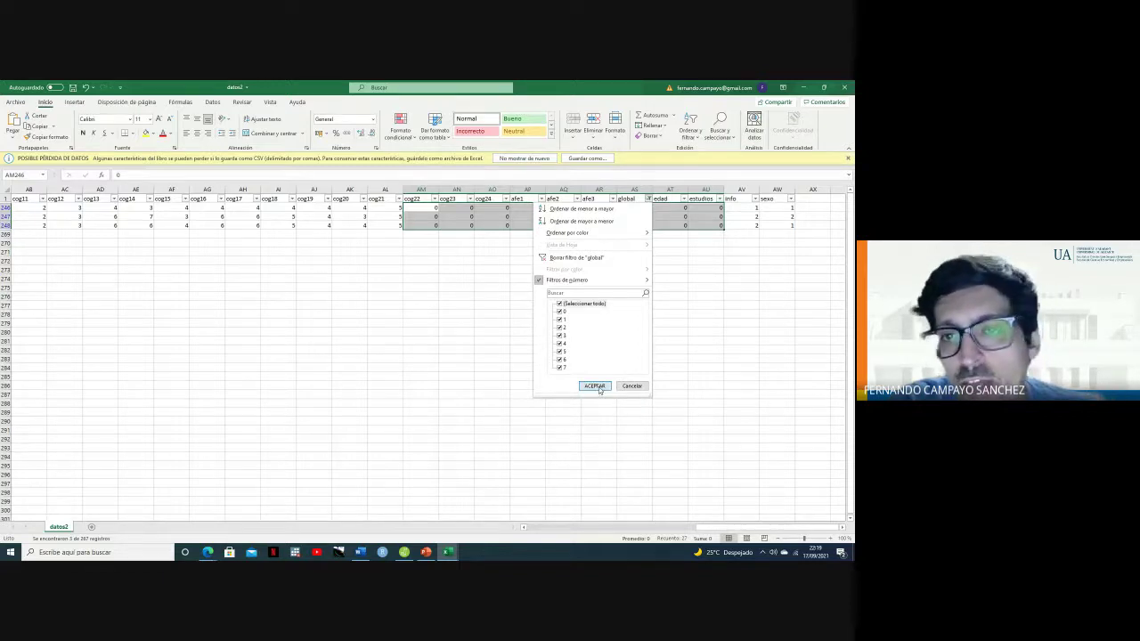
# Close the datos2 workbook, saving its changes, and switch back to JASP.
pyautogui.click(846, 89)
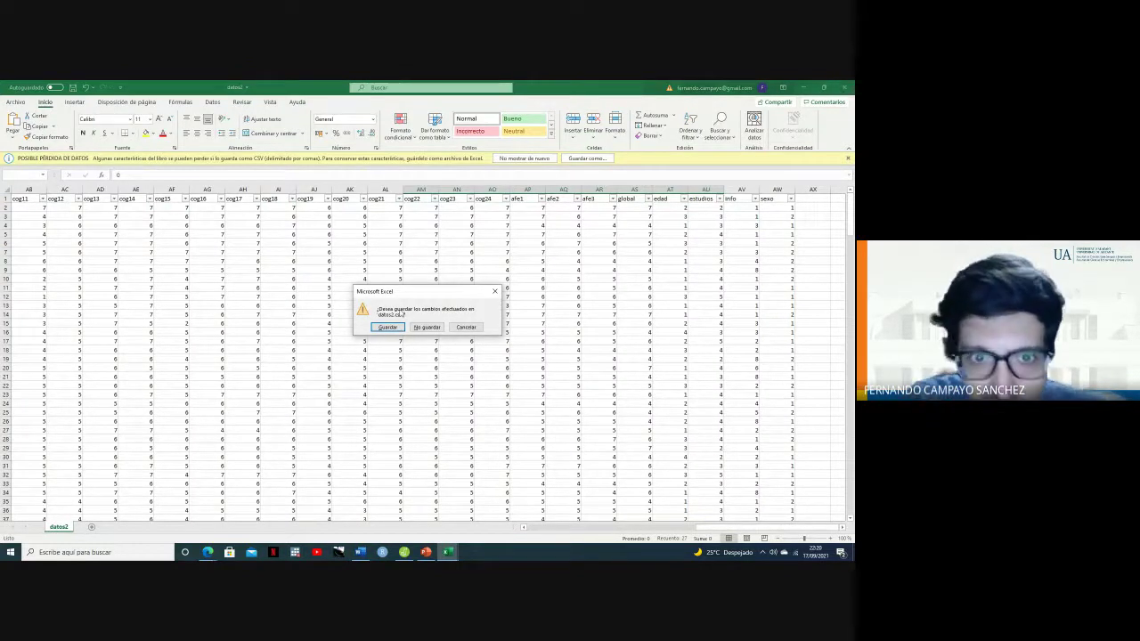
pyautogui.click(400, 324)
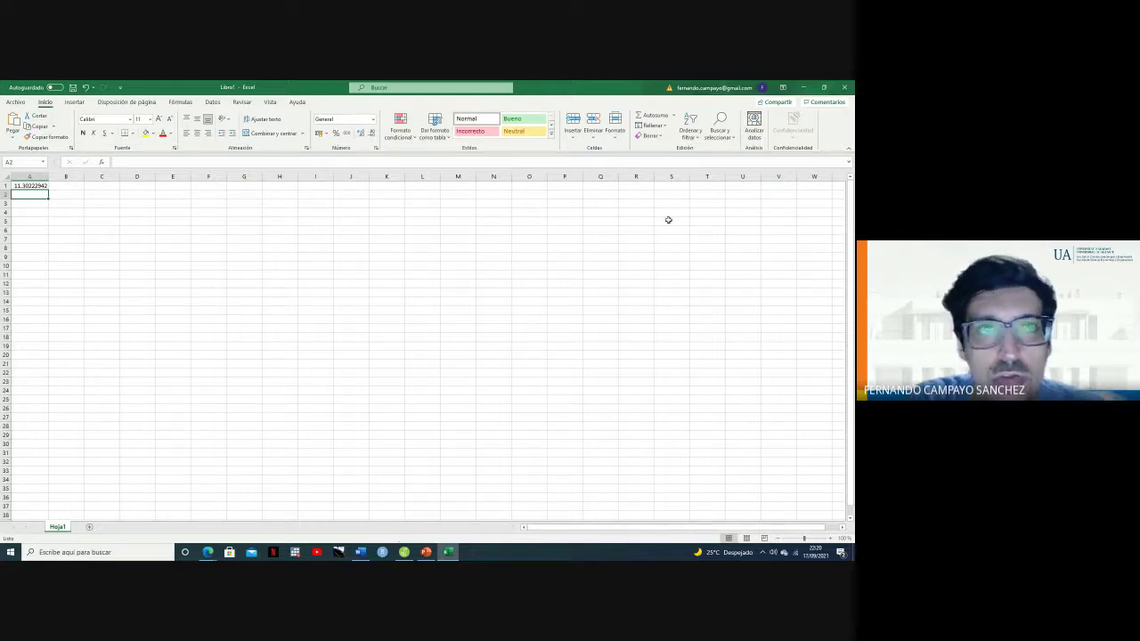
pyautogui.click(403, 553)
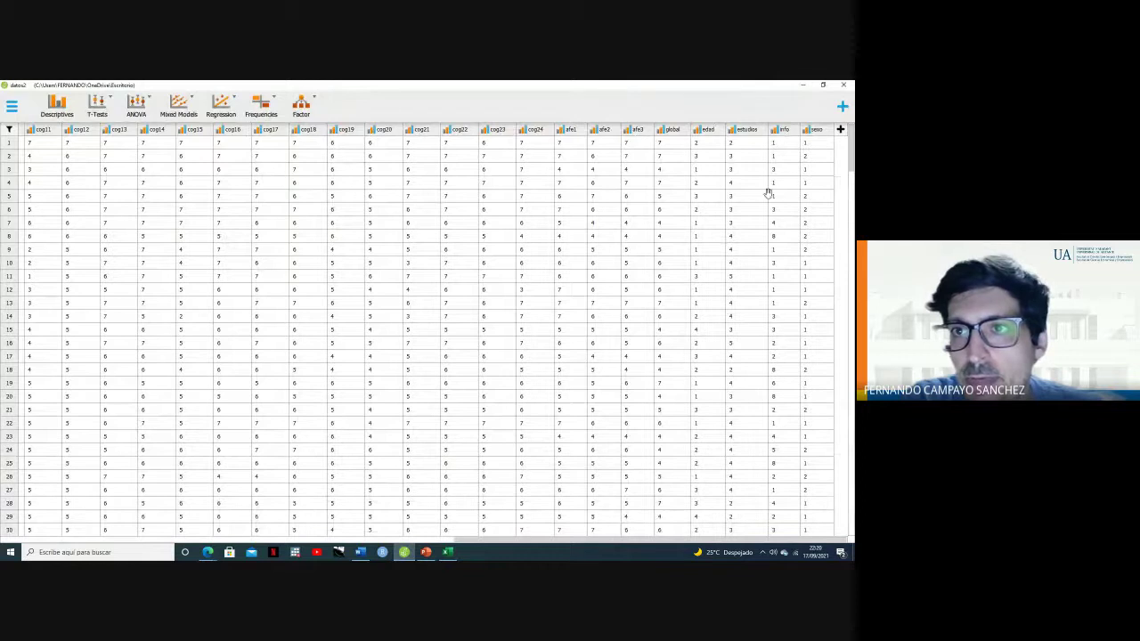
# Check the last records of the reloaded dataset for the zeros in the columns from cog22 to estudios.
pyautogui.scroll(-15, 748, 203)
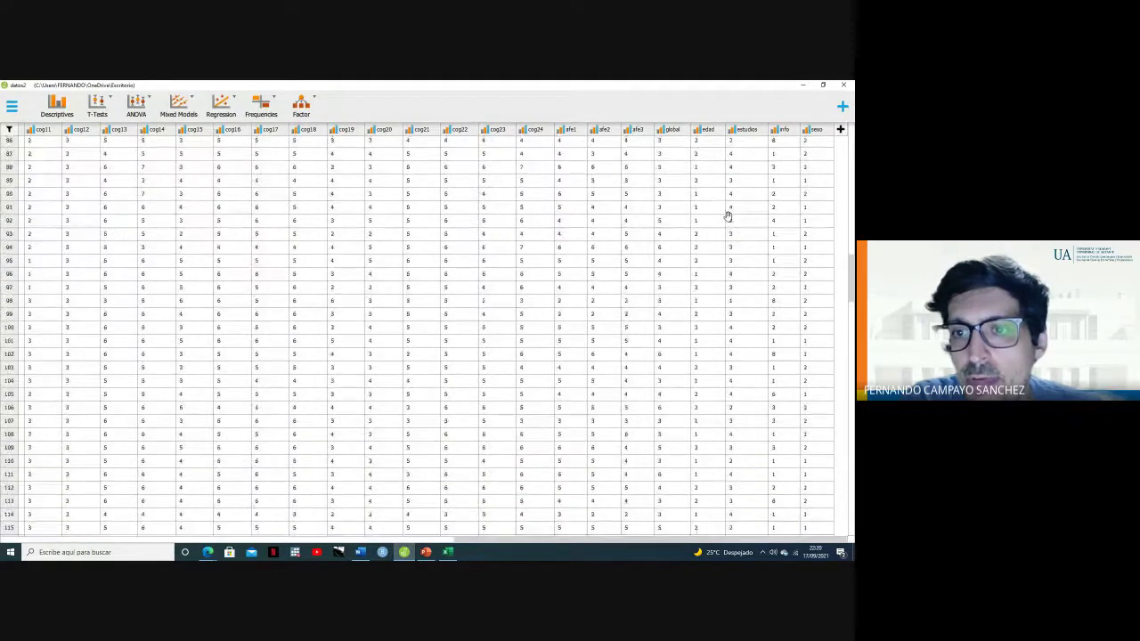
pyautogui.scroll(-20, 729, 218)
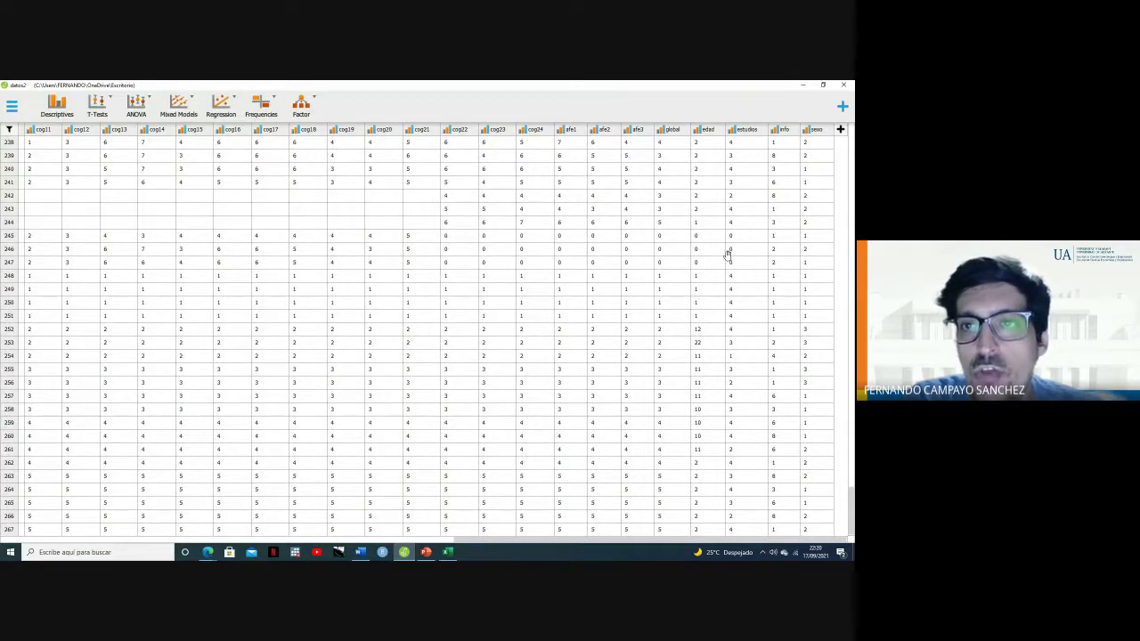
pyautogui.moveTo(851, 519); pyautogui.dragTo(810, 144)
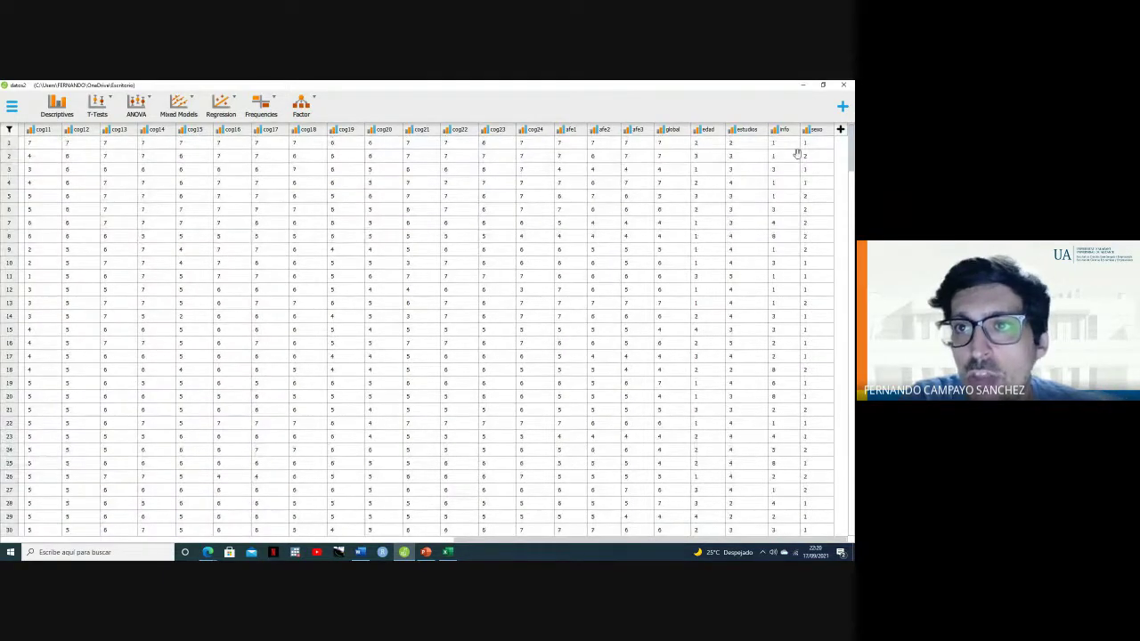
# Exclude the value 0 of the global variable with its value filter and check the last records in the dataset.
pyautogui.doubleClick(673, 130)
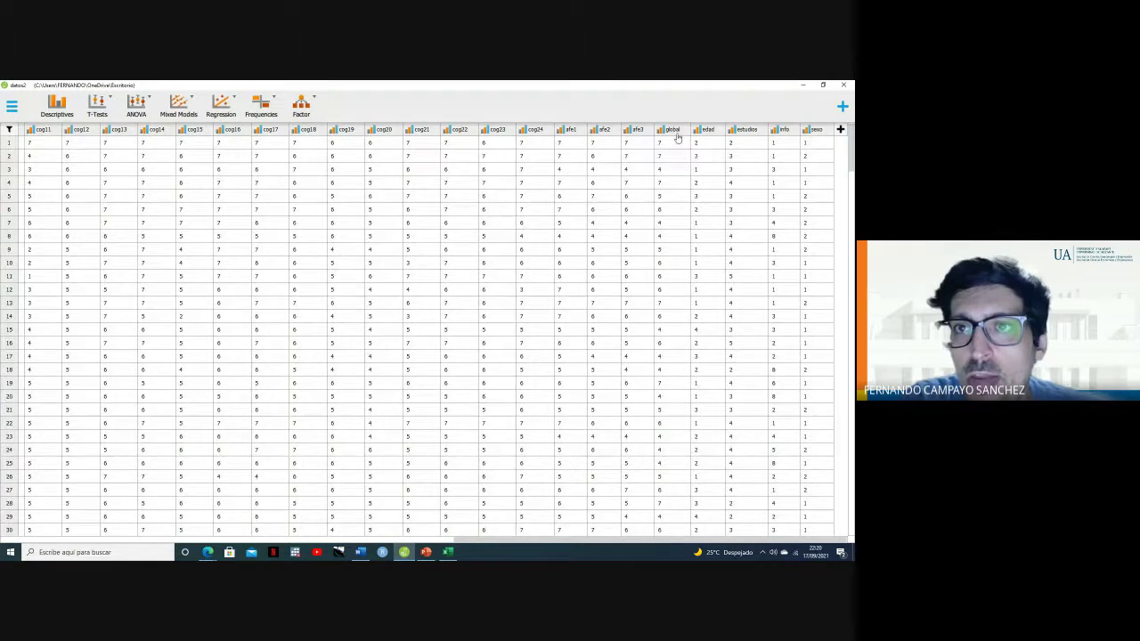
pyautogui.scroll(-2, 31, 178)
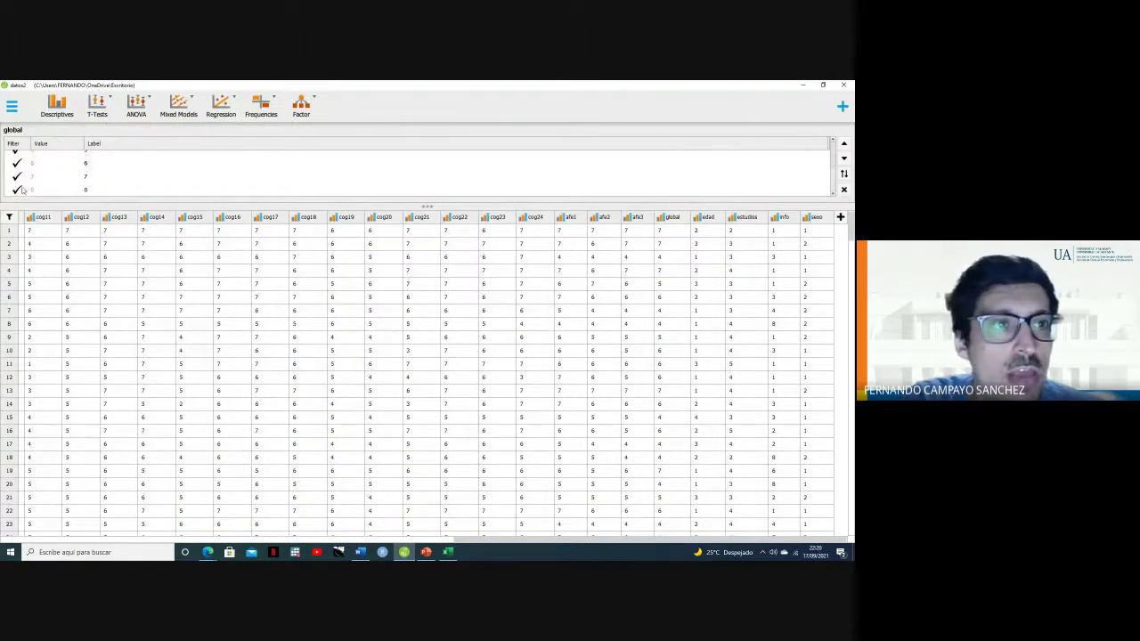
pyautogui.click(17, 189)
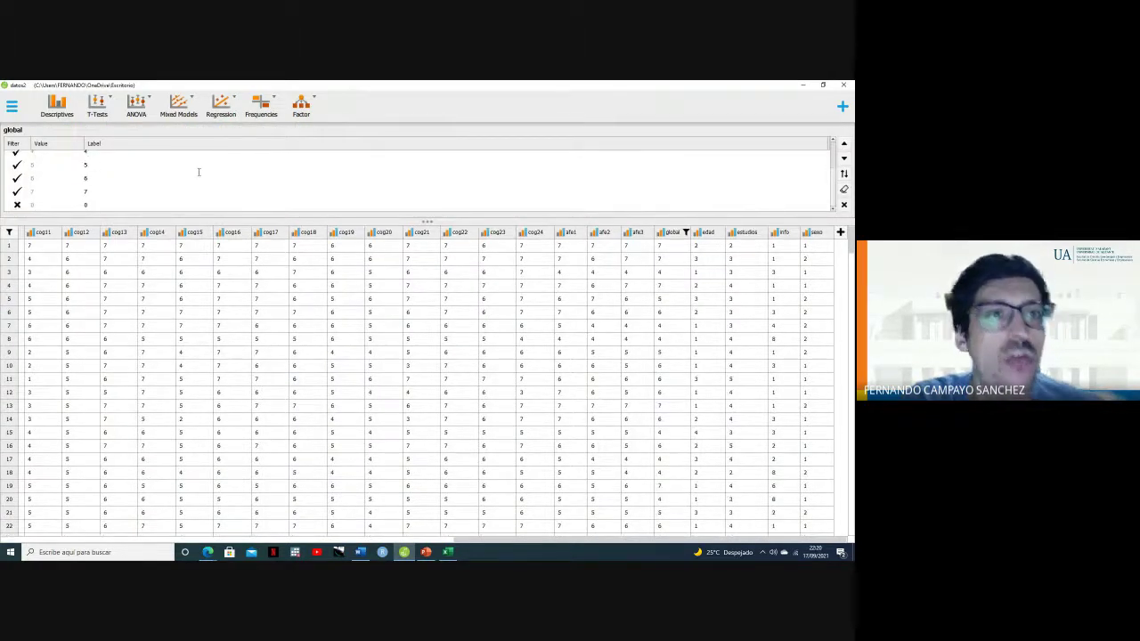
pyautogui.scroll(-20, 745, 336)
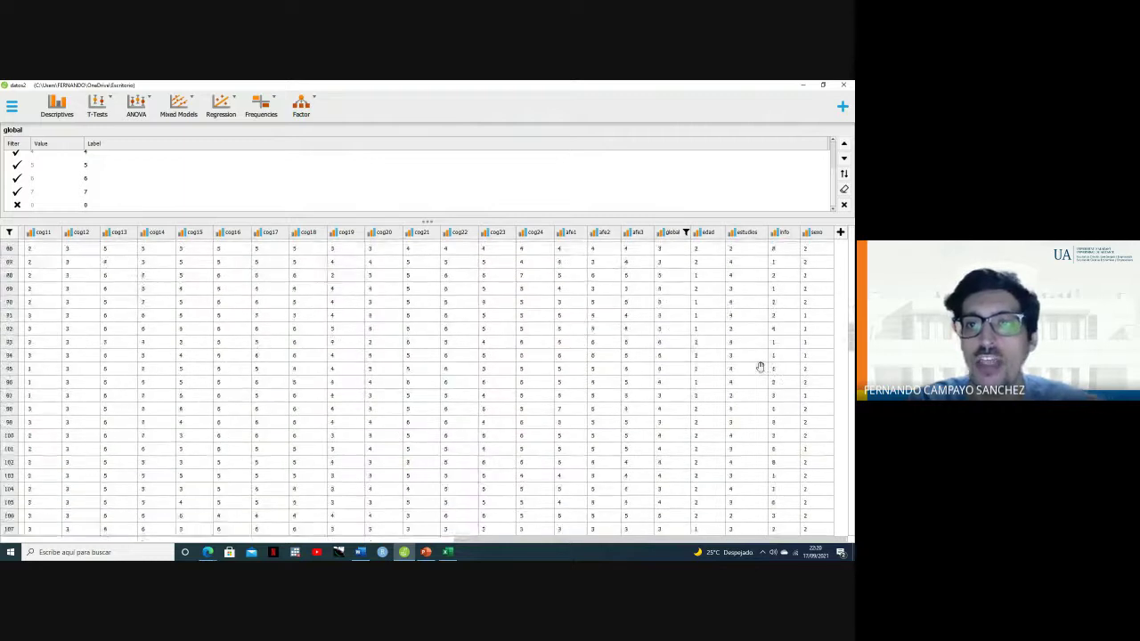
pyautogui.scroll(-20, 760, 367)
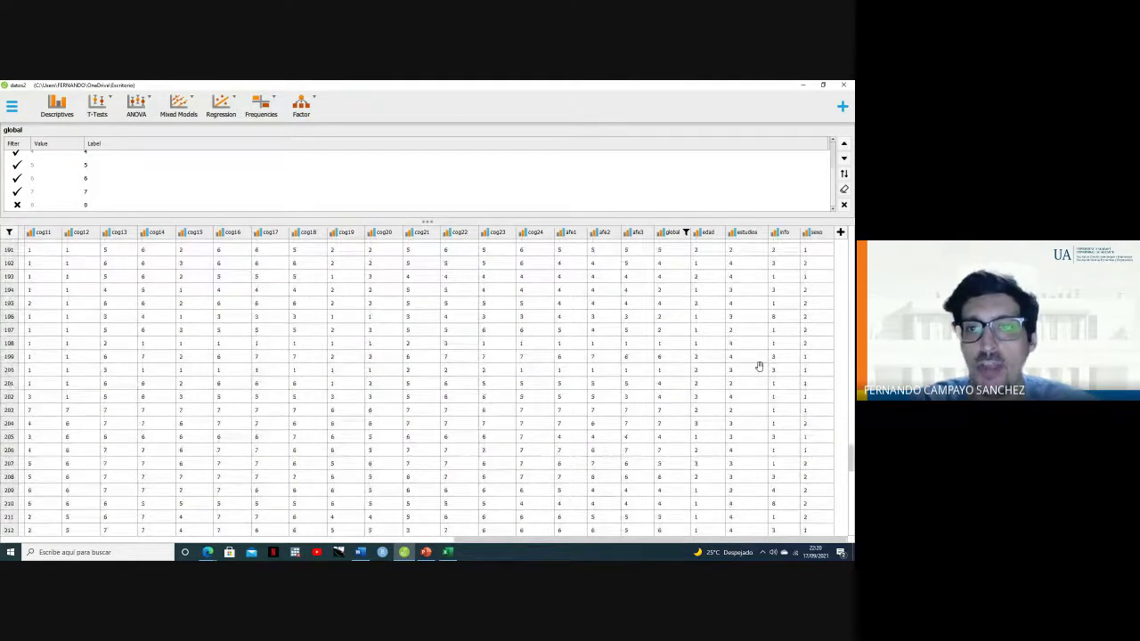
pyautogui.scroll(-13, 760, 367)
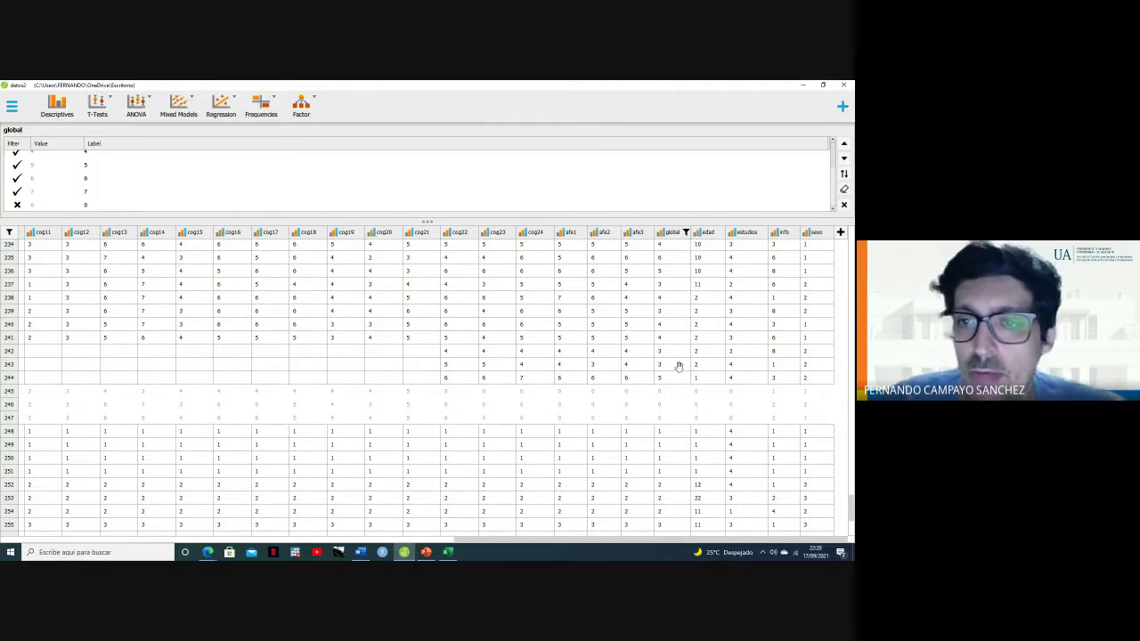
# Switch to the datos2 workbook in Excel and add filters to the header row from id to sexo.
pyautogui.hotkey('alt', 'Tab')
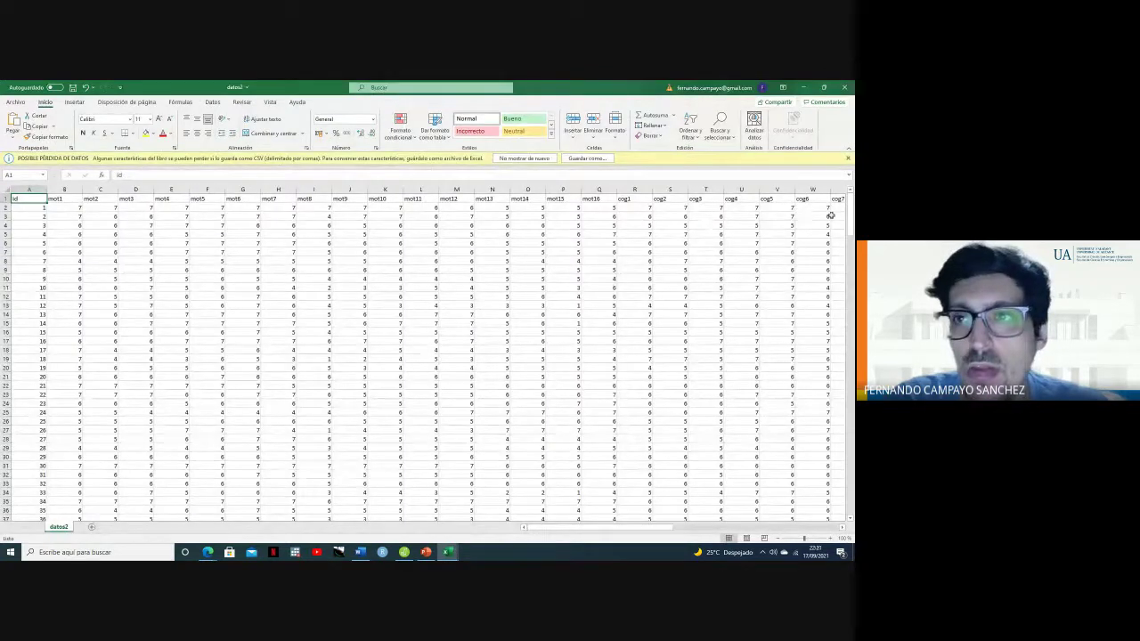
pyautogui.moveTo(24, 199); pyautogui.dragTo(784, 198)
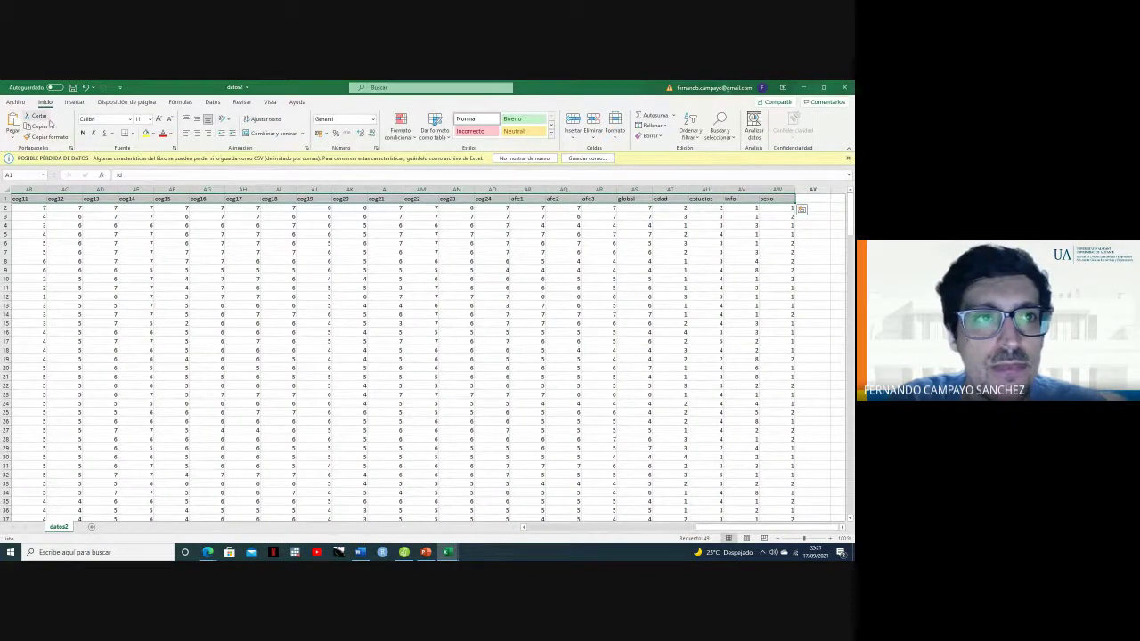
pyautogui.click(691, 136)
pyautogui.click(687, 190)
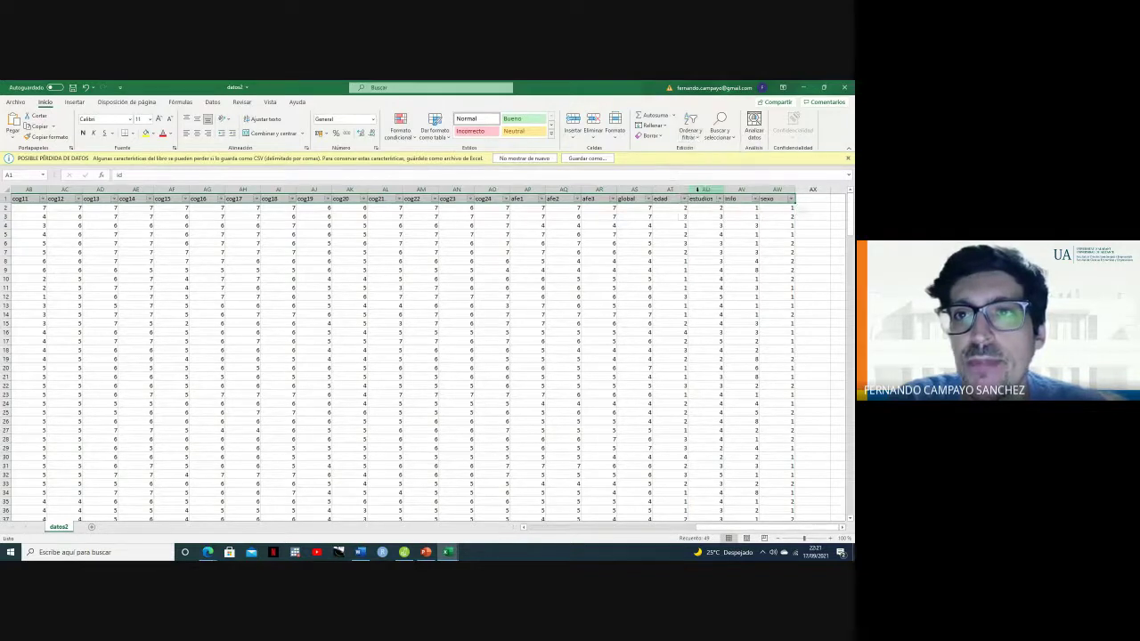
# Filter the global column to value 0 and clear the cells from cog22 to estudios in rows 246 to 248.
pyautogui.click(647, 200)
pyautogui.click(560, 303)
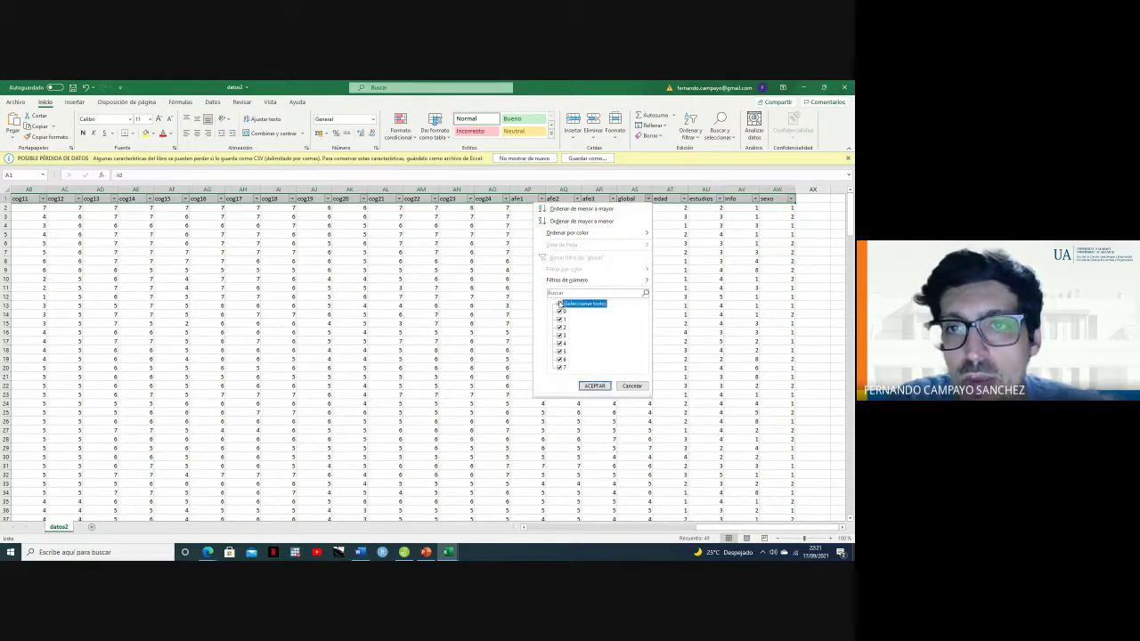
pyautogui.click(560, 312)
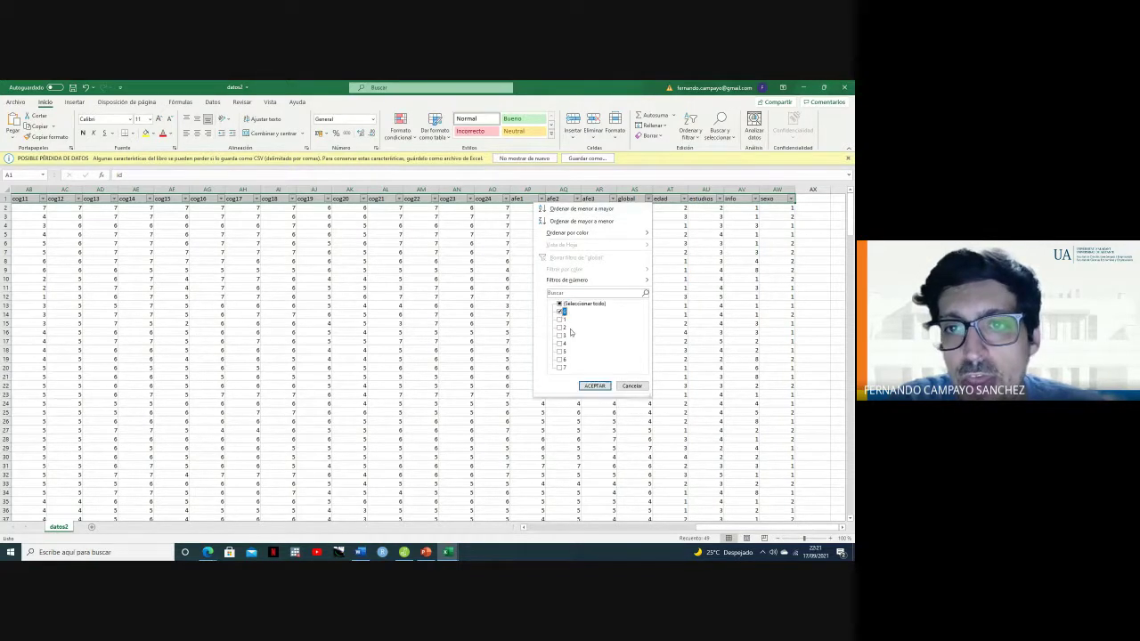
pyautogui.click(593, 386)
pyautogui.moveTo(417, 208); pyautogui.dragTo(700, 223)
pyautogui.press('Delete')
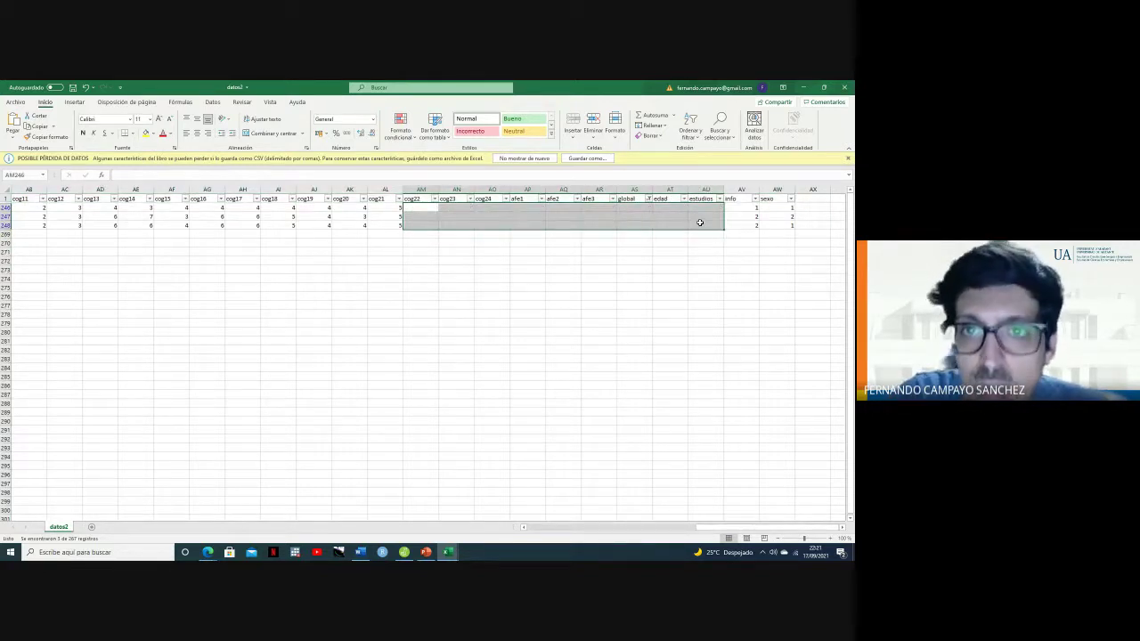
# Reselect all values, including blanks, in the global column's filter to show every record again.
pyautogui.click(648, 199)
pyautogui.click(562, 303)
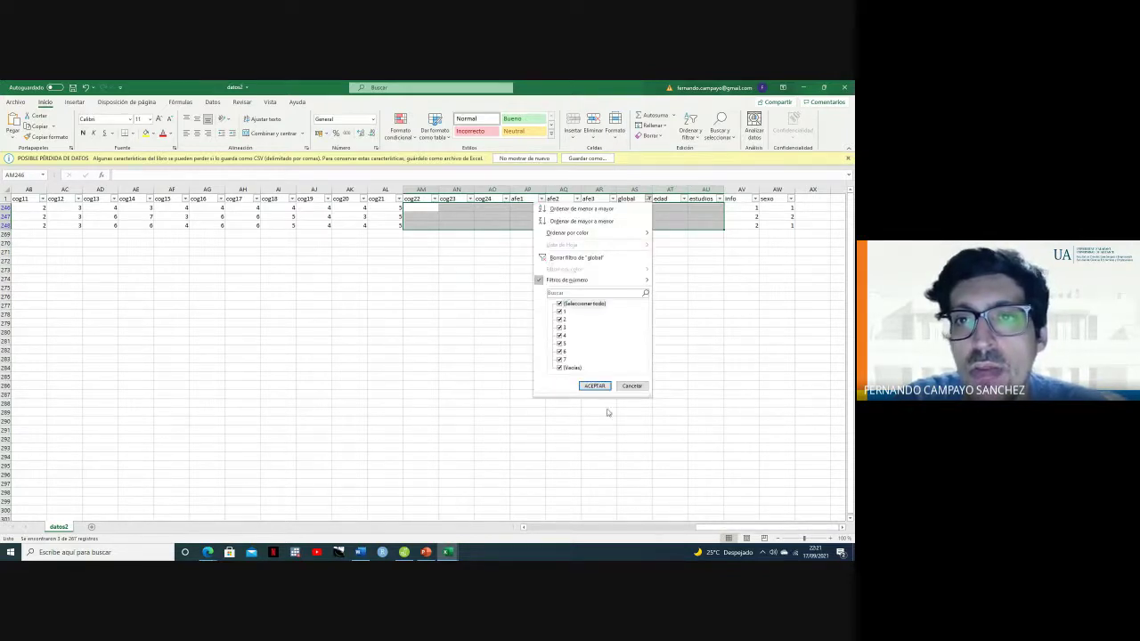
pyautogui.click(588, 383)
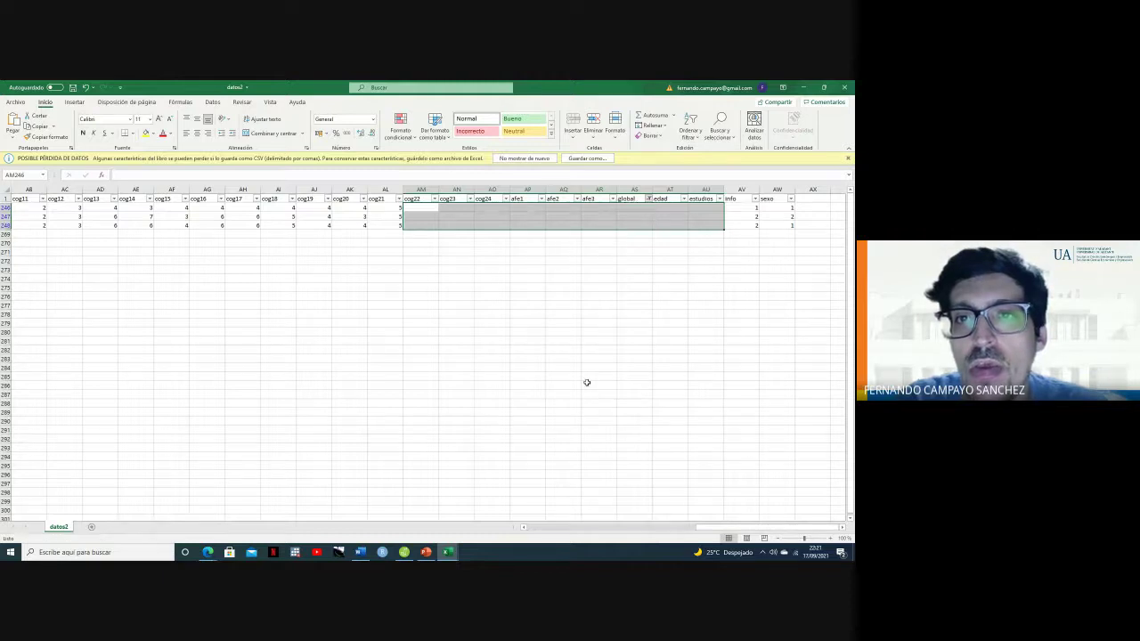
pyautogui.click(612, 278)
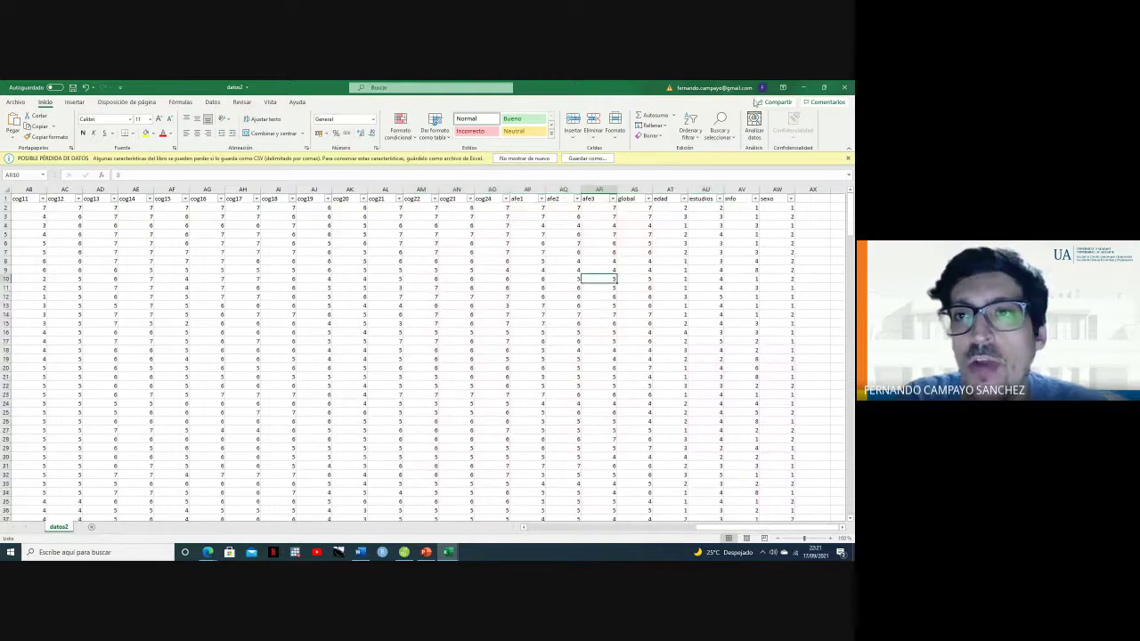
# Close the datos2 workbook, saving its changes, and return to JASP.
pyautogui.click(845, 87)
pyautogui.click(389, 329)
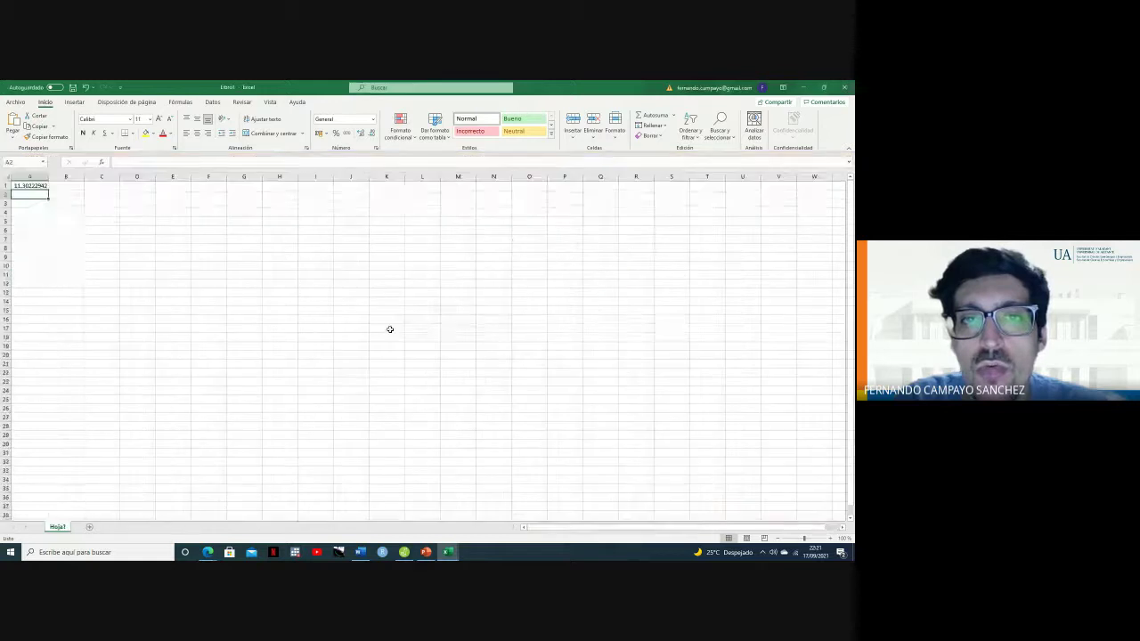
pyautogui.click(803, 87)
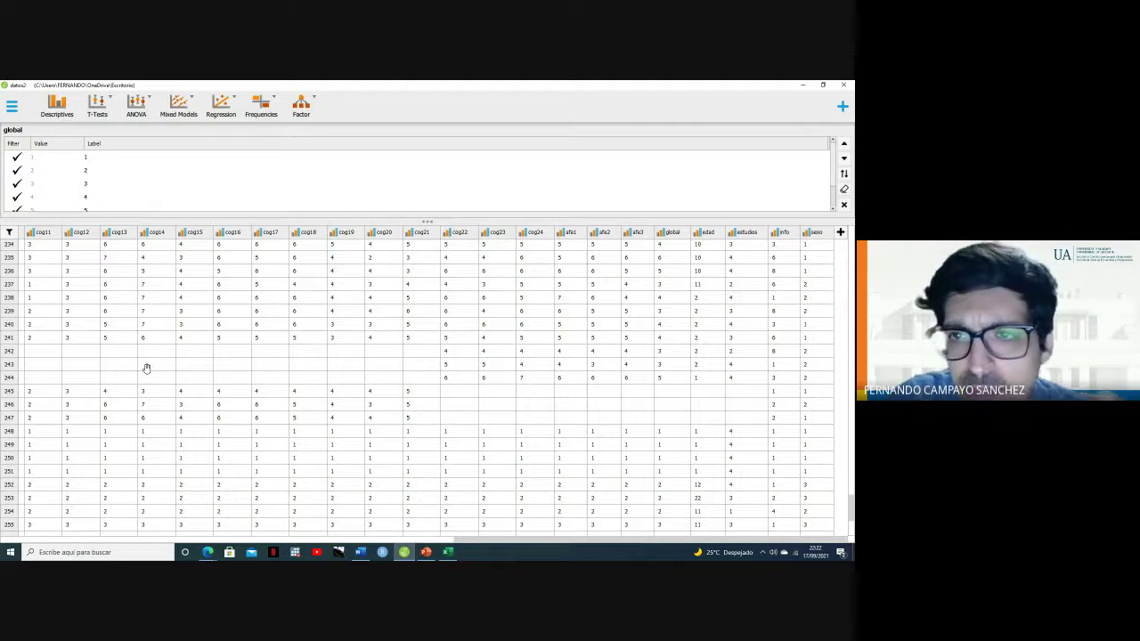
# Close the global variable's value list and create a scale computed column named "global nueva".
pyautogui.click(844, 204)
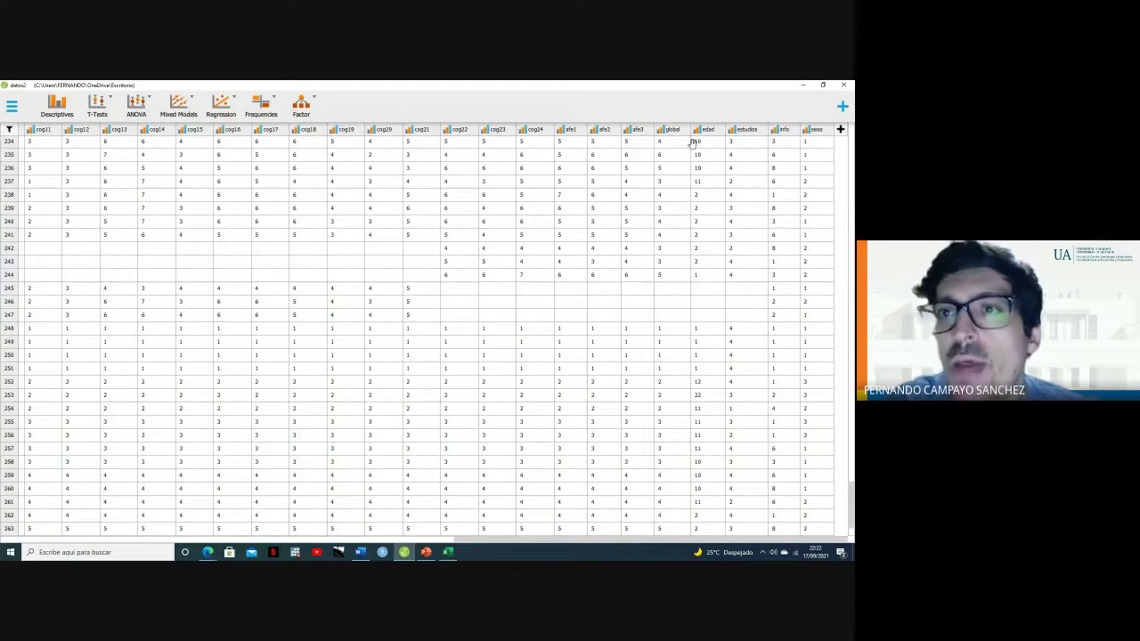
pyautogui.click(841, 131)
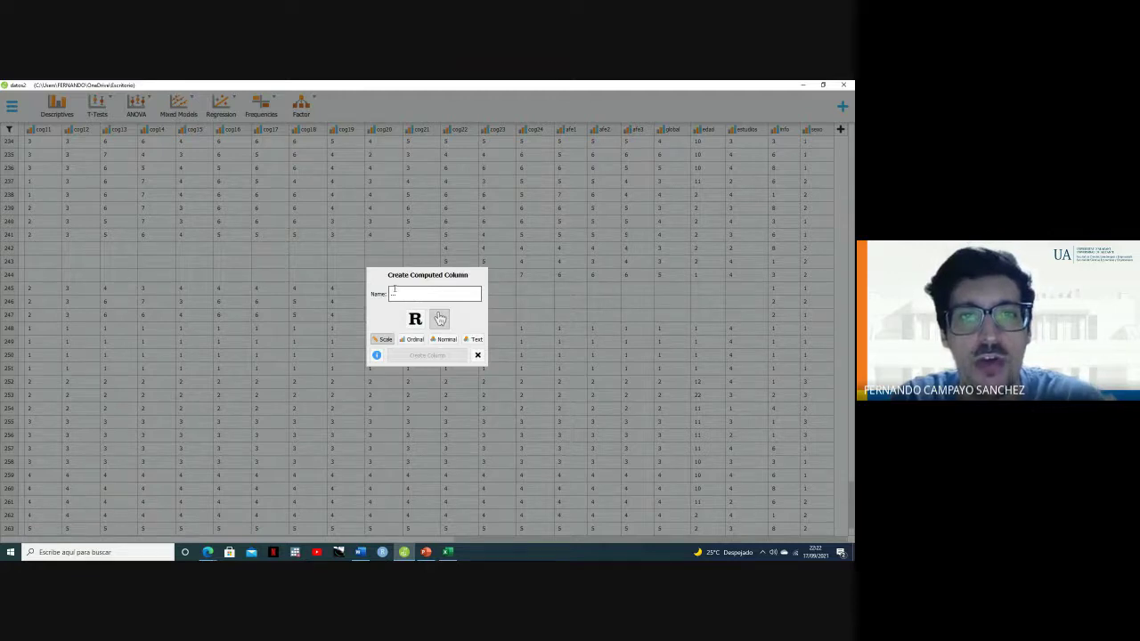
pyautogui.write('q')
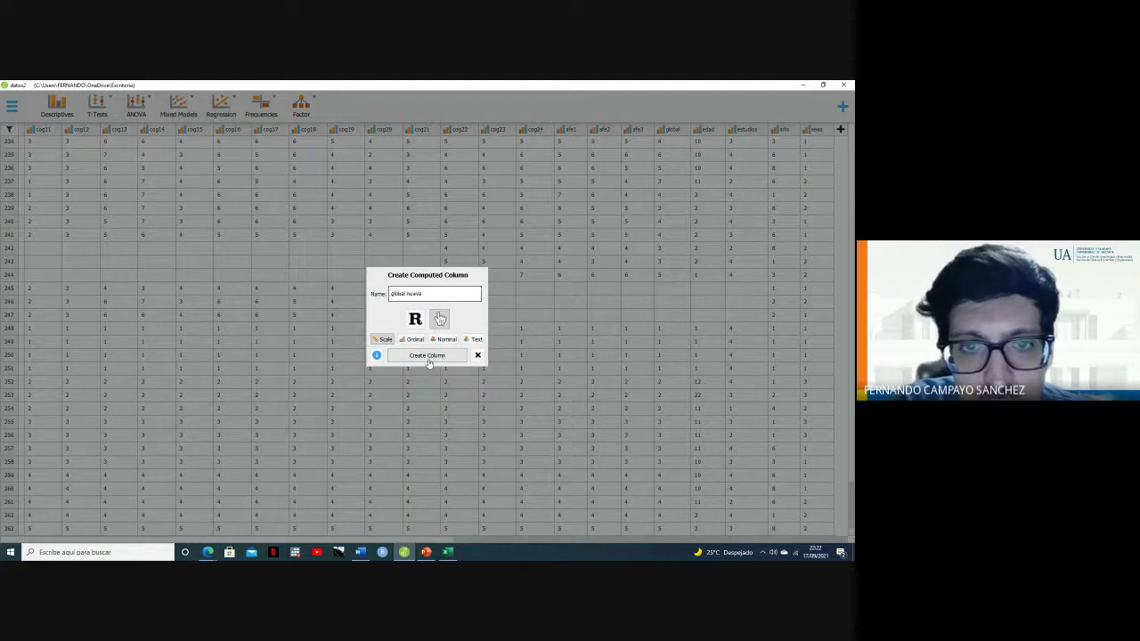
pyautogui.click(428, 356)
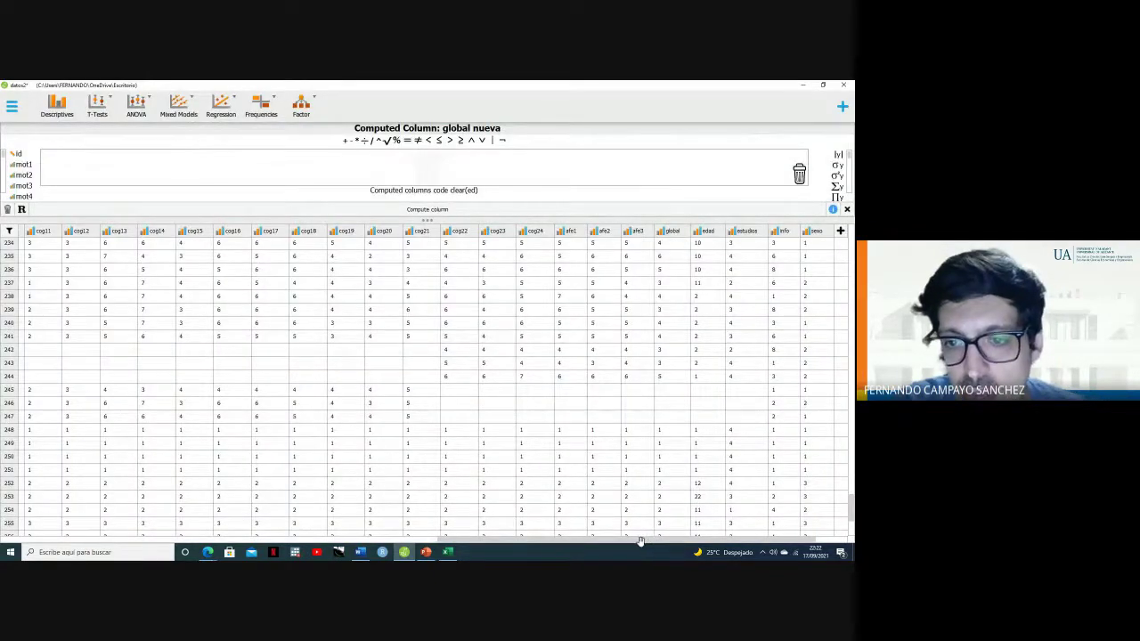
pyautogui.moveTo(639, 541); pyautogui.dragTo(661, 541)
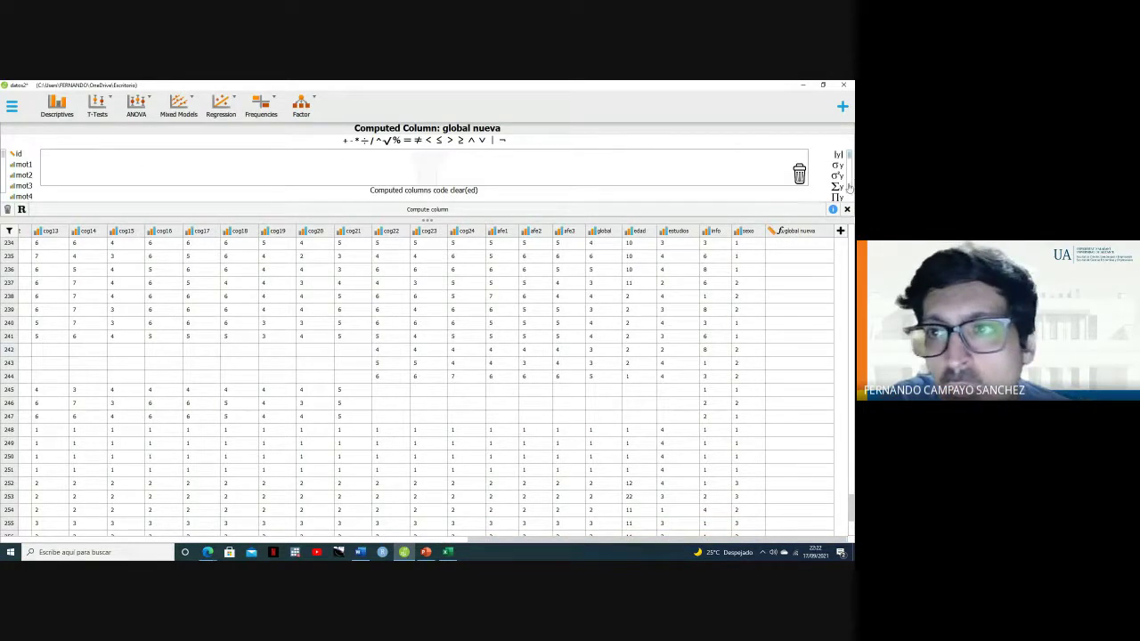
# Insert the replaceNA function into the formula of the global nueva computed column.
pyautogui.scroll(-10, 837, 182)
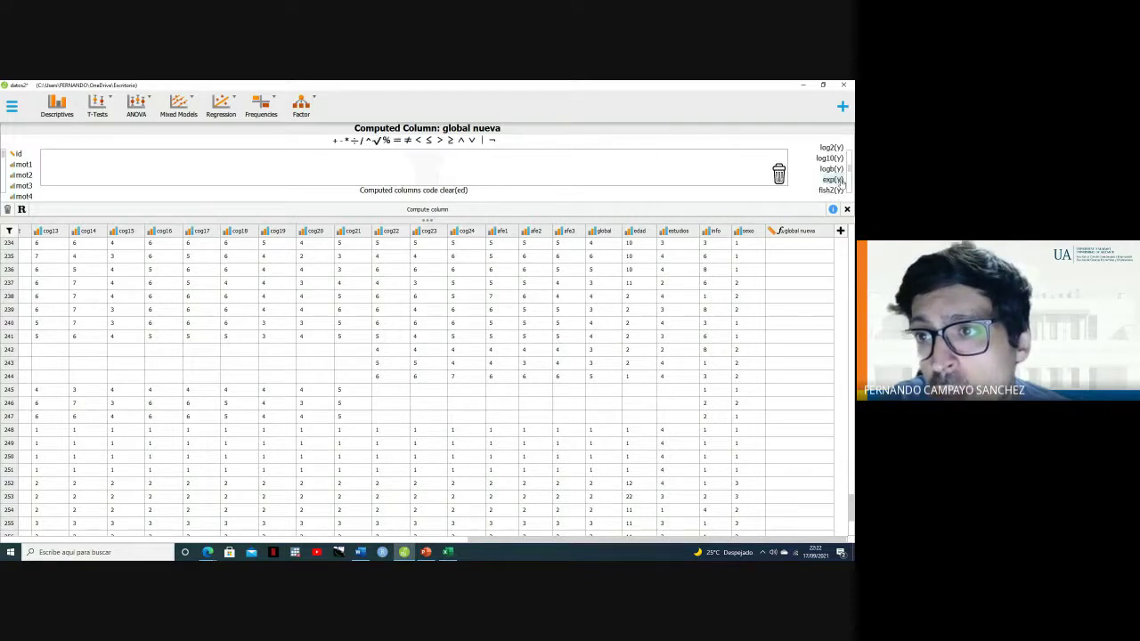
pyautogui.scroll(-10, 838, 181)
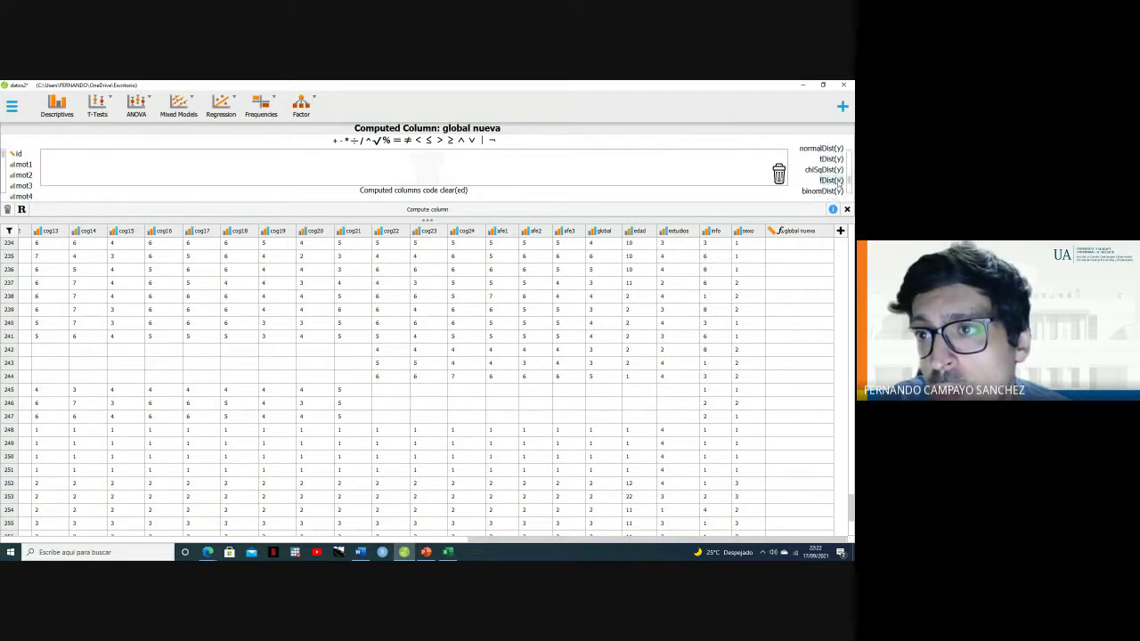
pyautogui.scroll(-10, 838, 183)
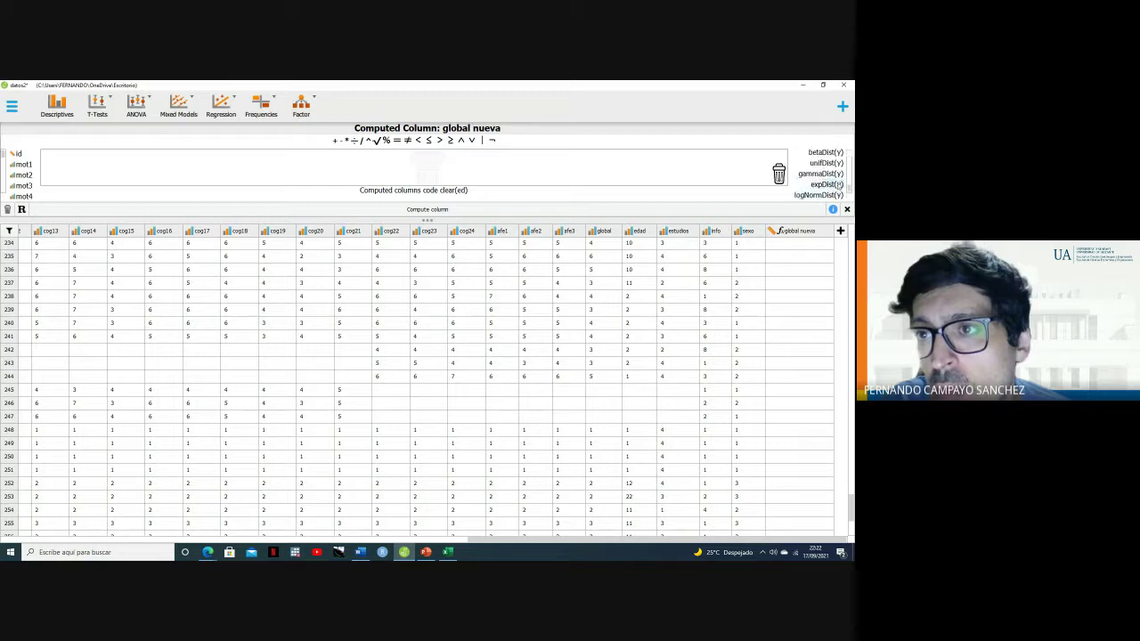
pyautogui.scroll(1, 837, 185)
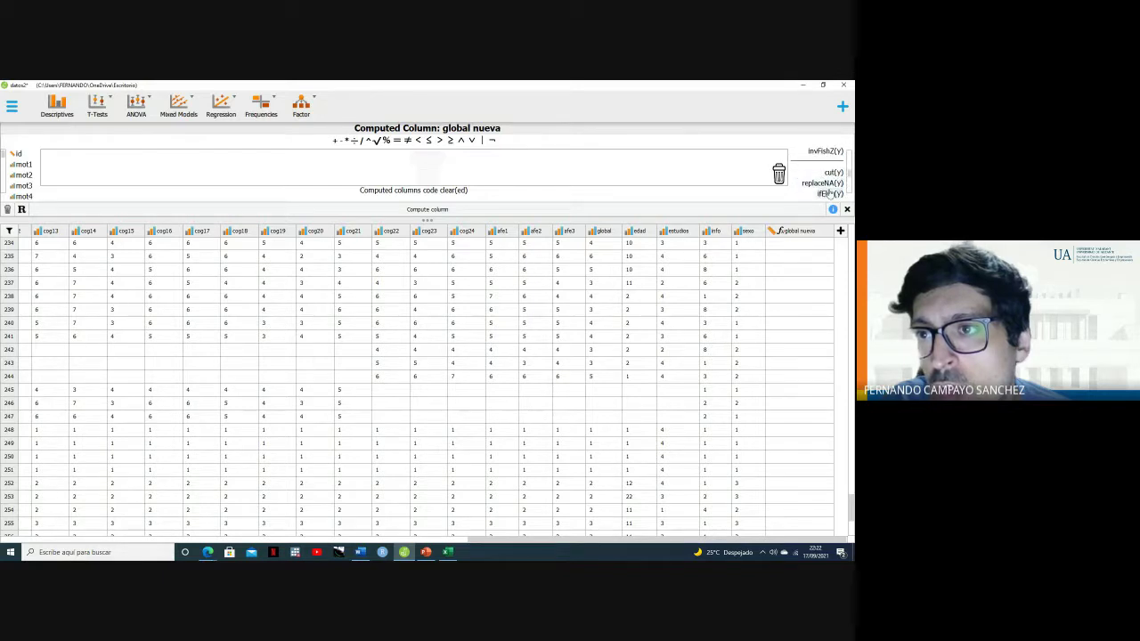
pyautogui.scroll(10, 830, 184)
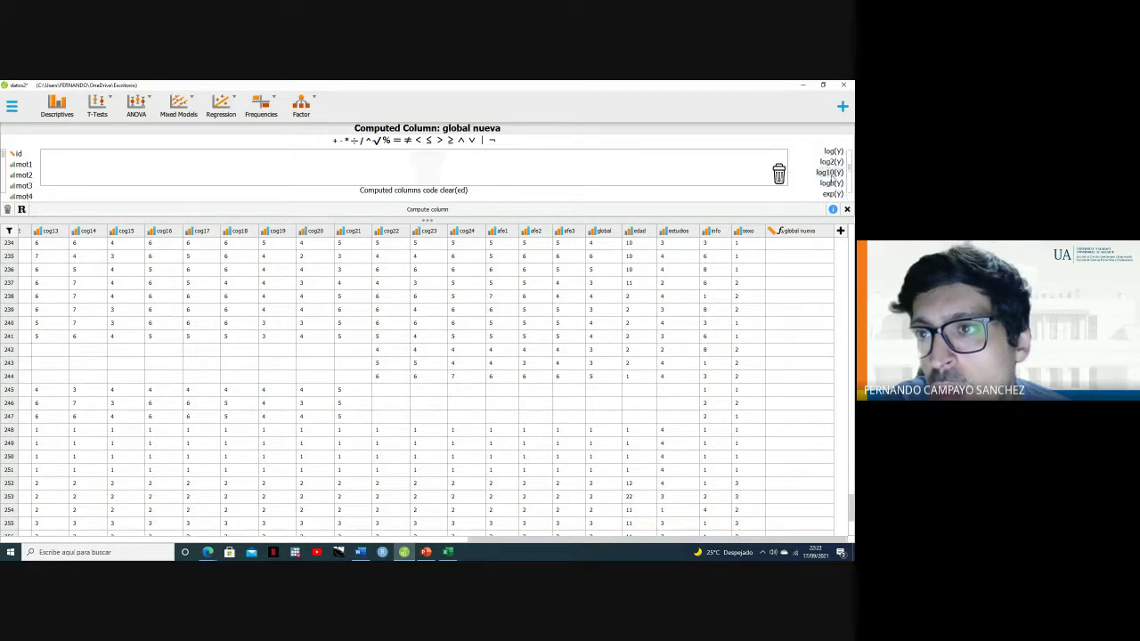
pyautogui.scroll(5, 835, 178)
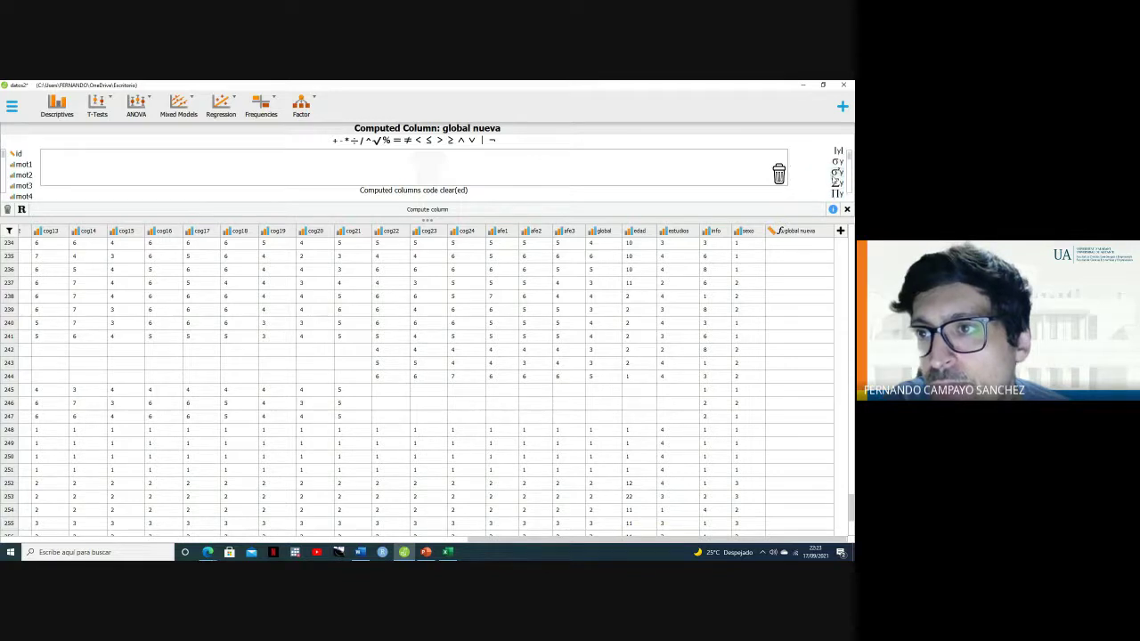
pyautogui.scroll(-4, 837, 178)
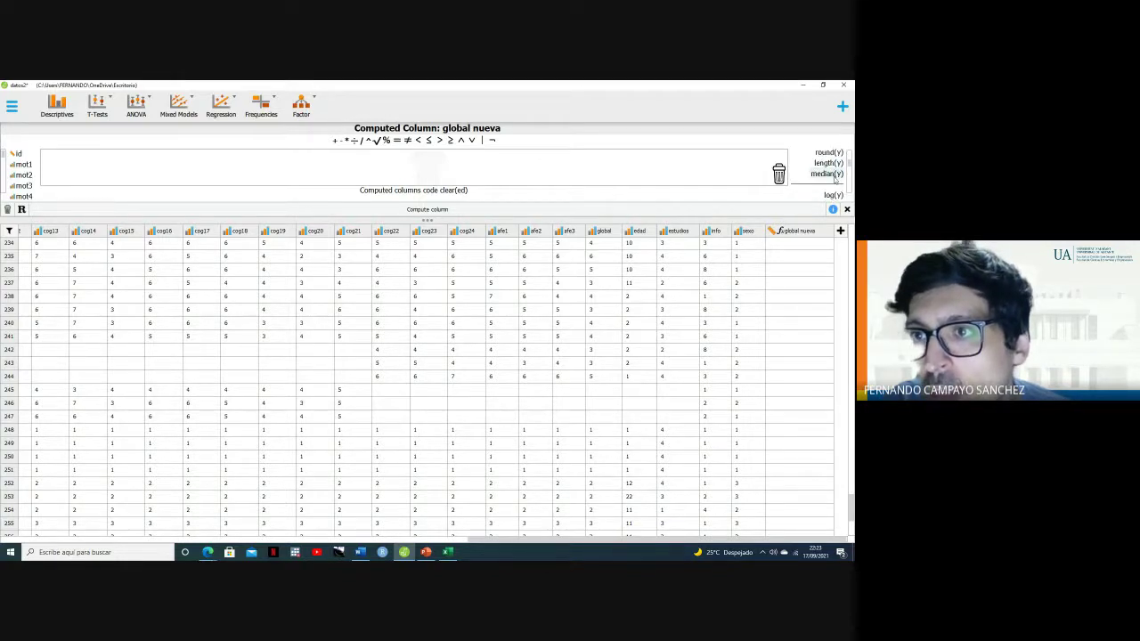
pyautogui.scroll(-6, 834, 177)
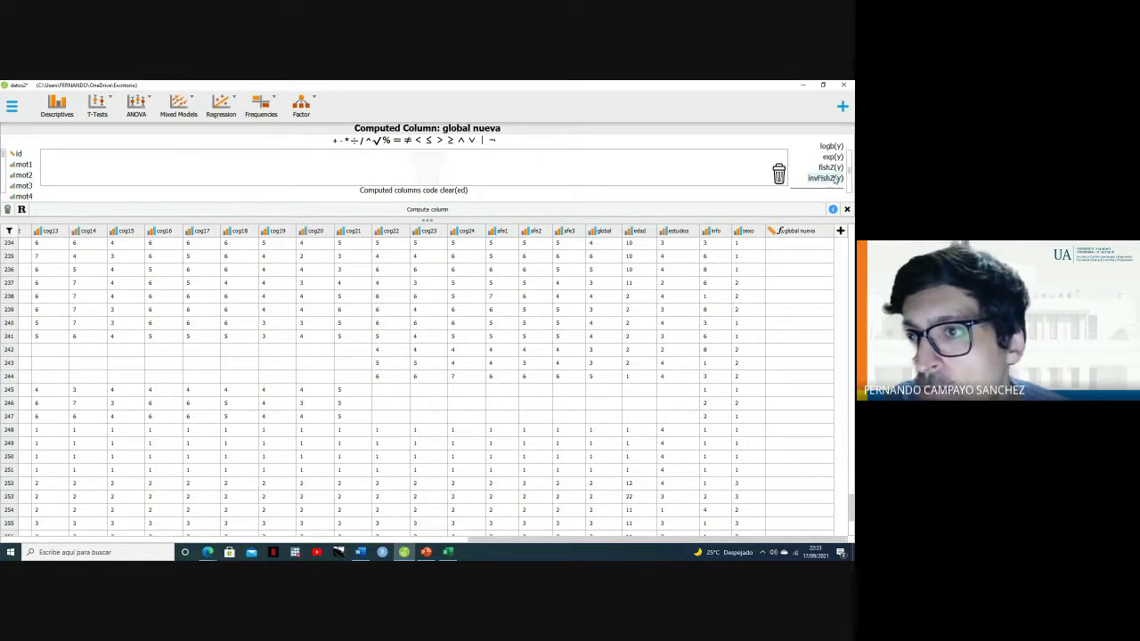
pyautogui.scroll(-2, 833, 178)
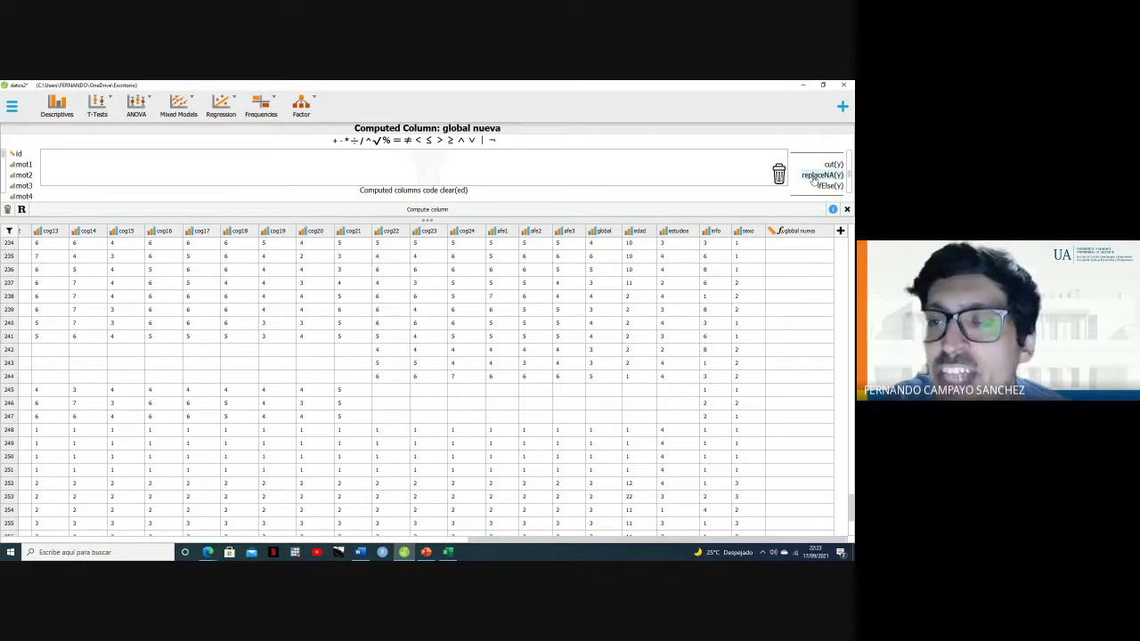
pyautogui.click(813, 176)
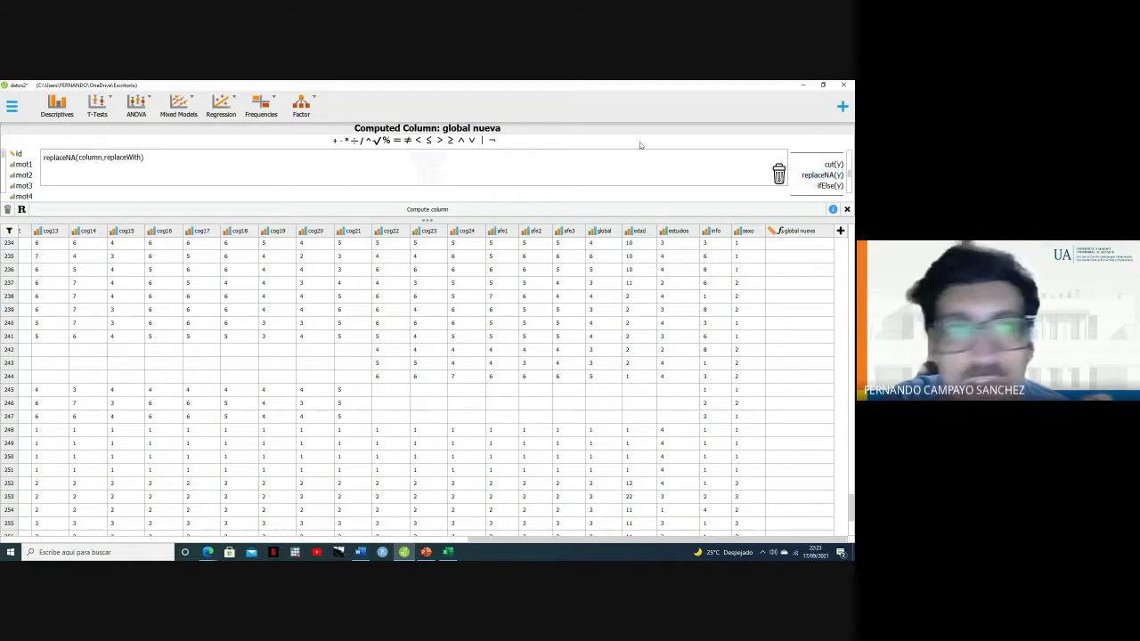
# Set the global variable as the column argument of the replaceNA formula.
pyautogui.scroll(-4, 14, 183)
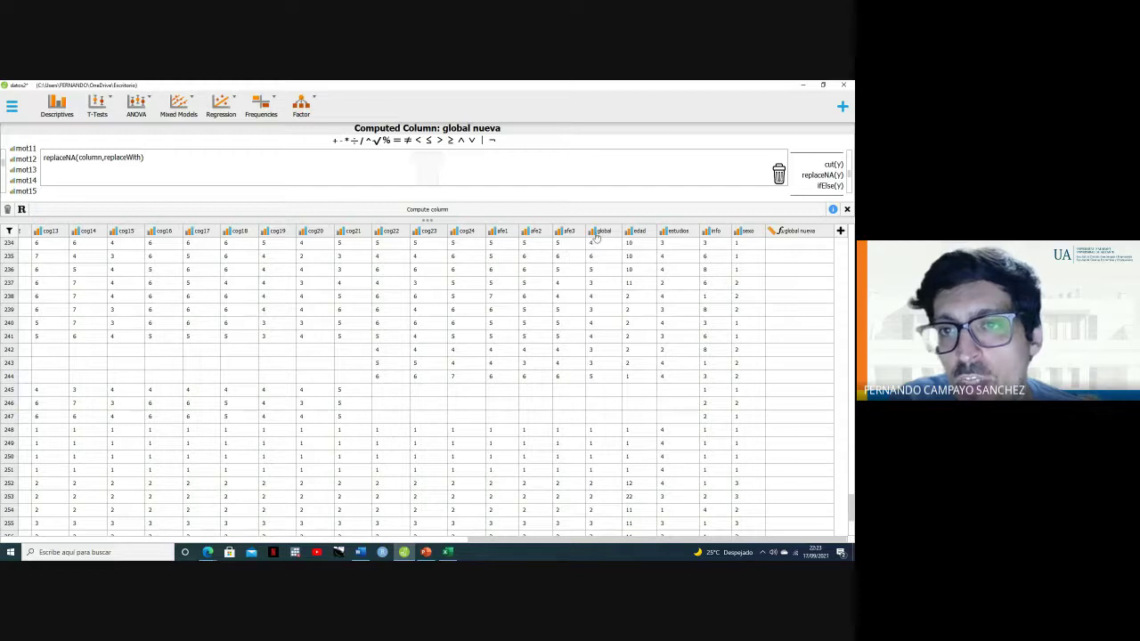
pyautogui.scroll(4, 18, 169)
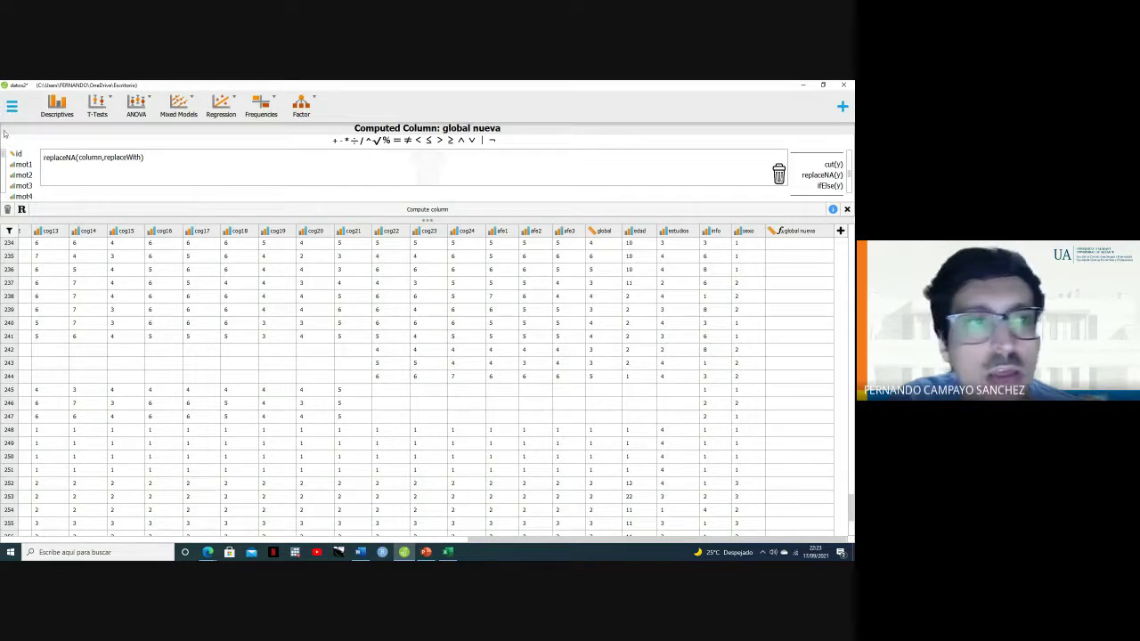
pyautogui.scroll(-10, 26, 174)
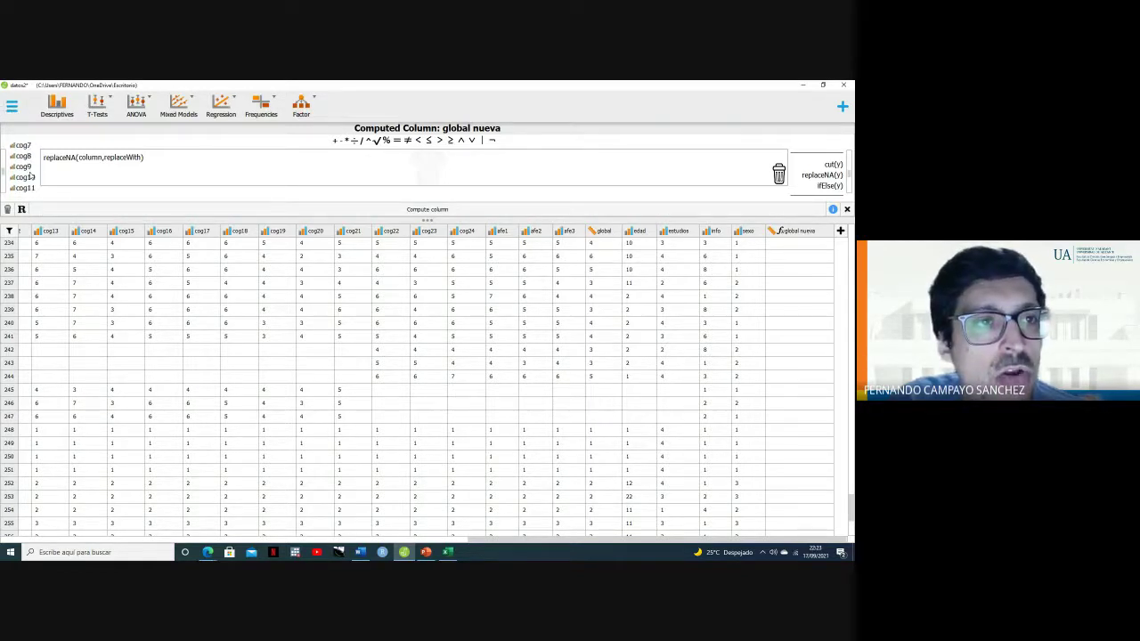
pyautogui.scroll(-10, 29, 175)
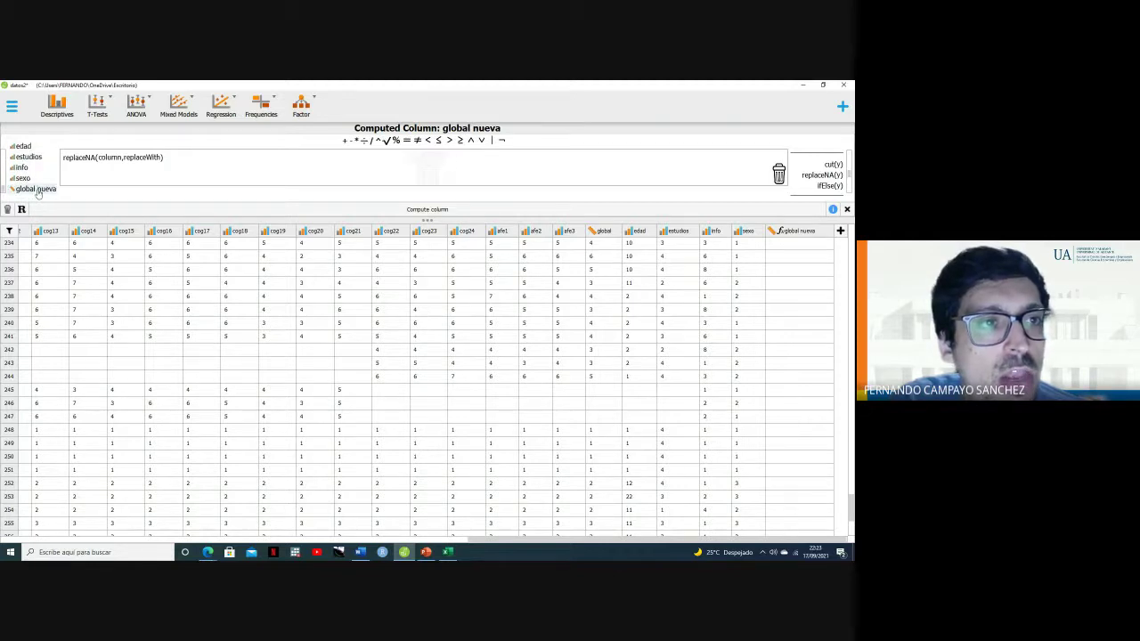
pyautogui.scroll(3, 31, 179)
pyautogui.moveTo(27, 170); pyautogui.dragTo(121, 157)
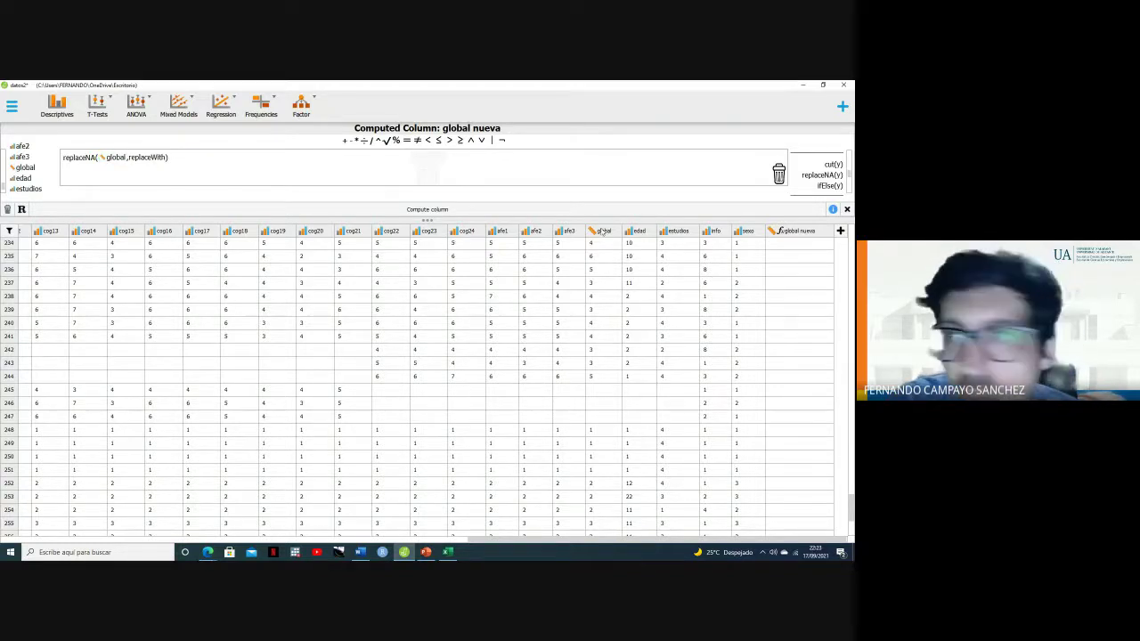
# Try the absolute value of global as the replacement value in replaceNA and compute the column.
pyautogui.scroll(-2, 820, 179)
pyautogui.scroll(2, 821, 178)
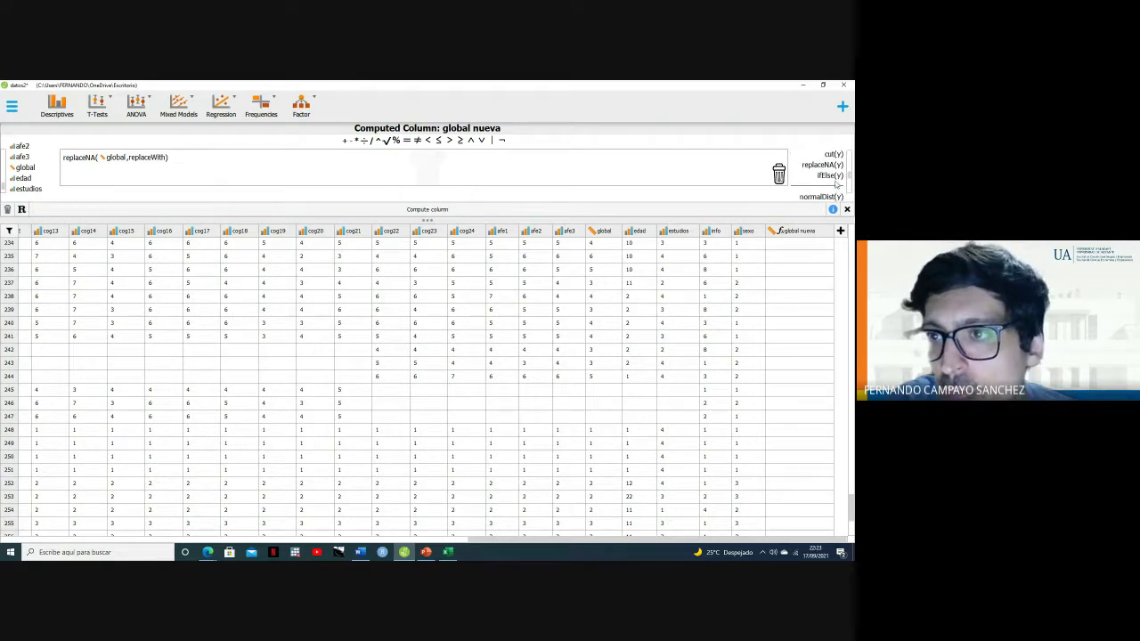
pyautogui.scroll(5, 821, 182)
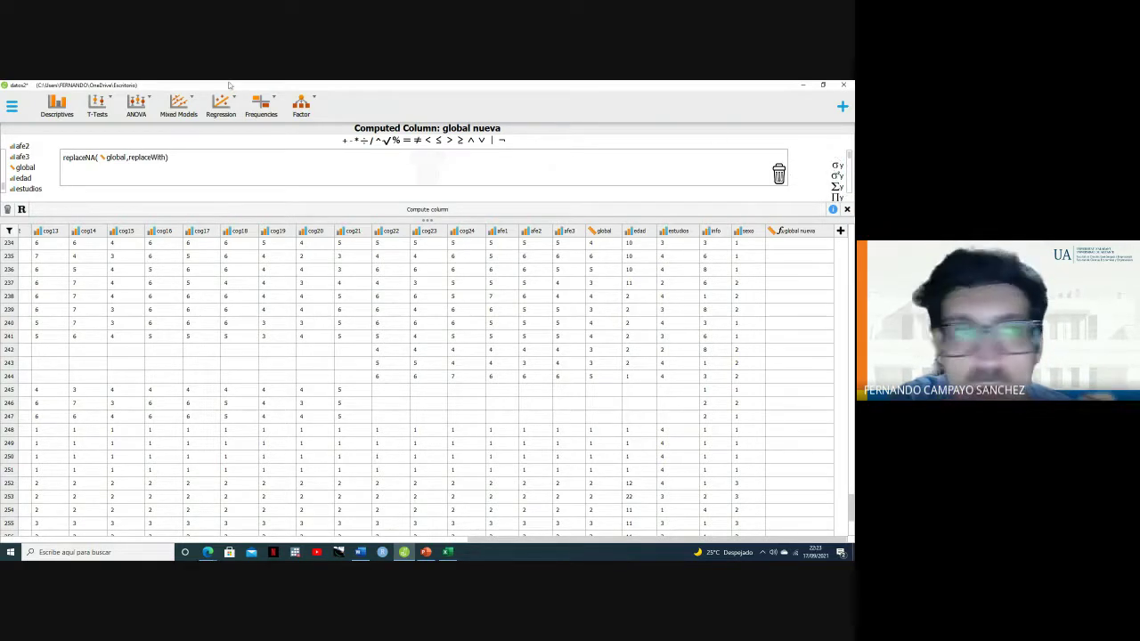
pyautogui.click(145, 160)
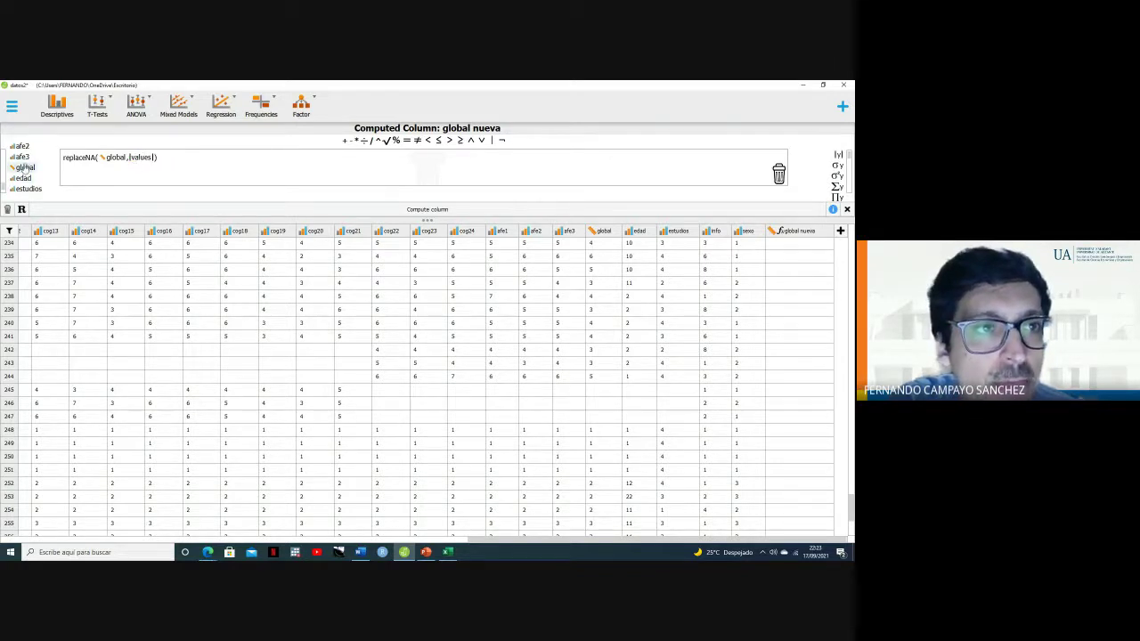
pyautogui.moveTo(25, 167); pyautogui.dragTo(145, 156)
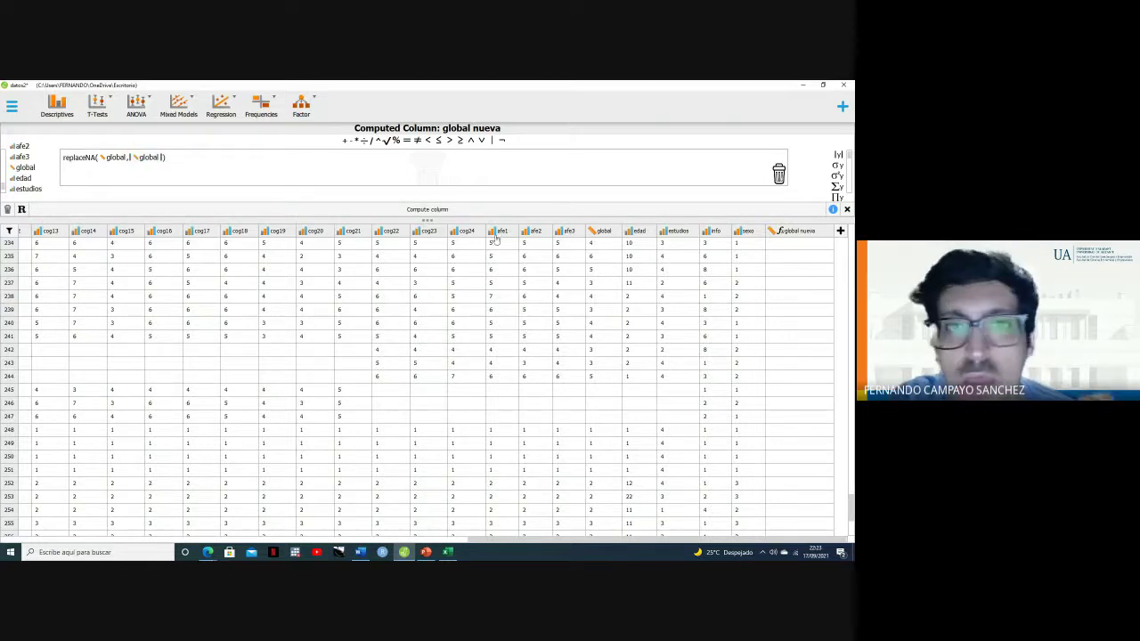
pyautogui.click(440, 211)
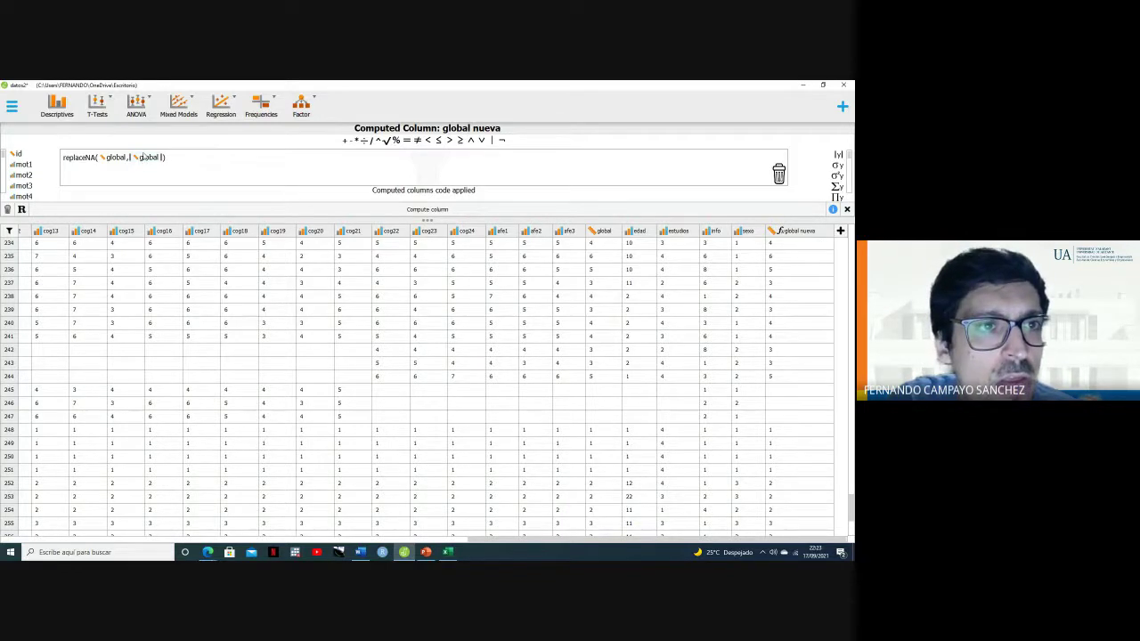
# Remove the absolute-value function and its global variable from the replacement argument of replaceNA.
pyautogui.moveTo(140, 157); pyautogui.dragTo(144, 161)
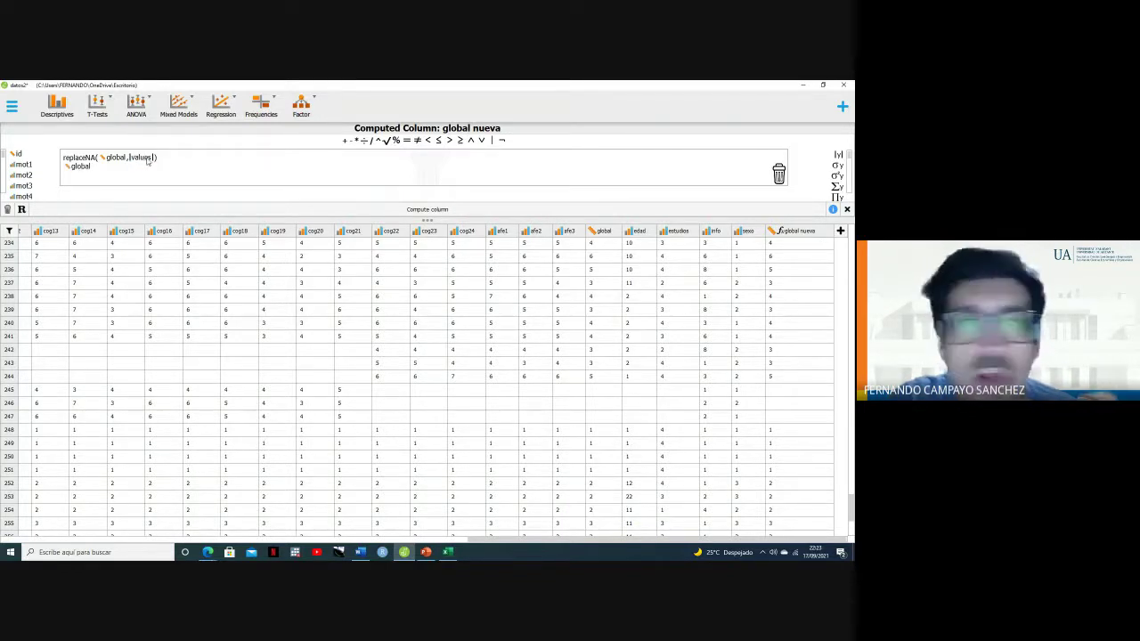
pyautogui.click(143, 159)
pyautogui.click(145, 163)
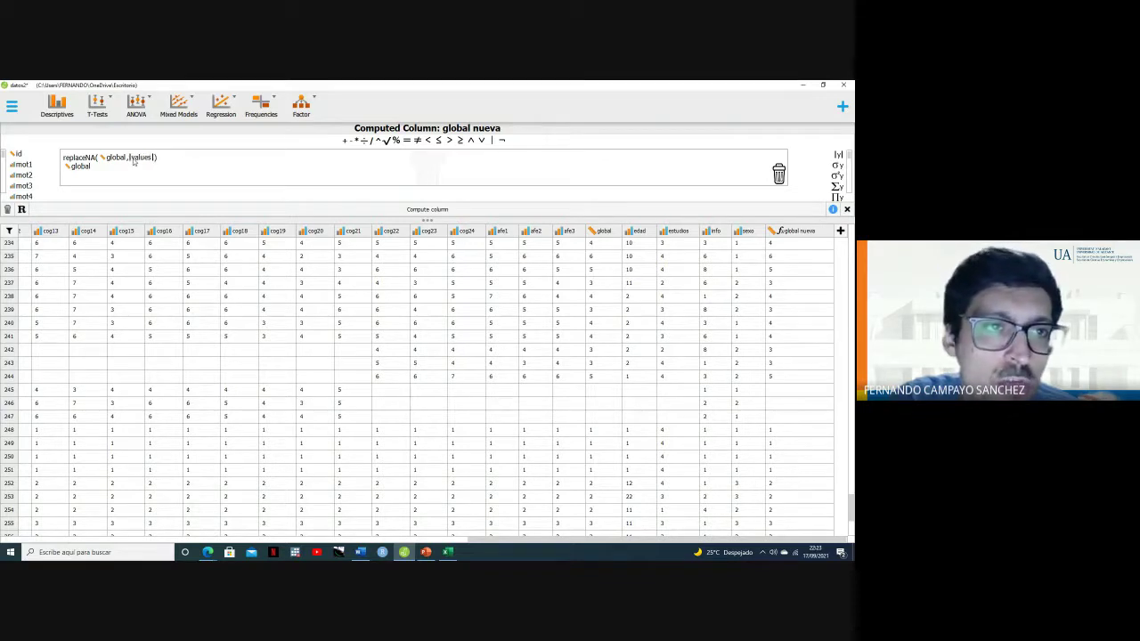
pyautogui.click(142, 160)
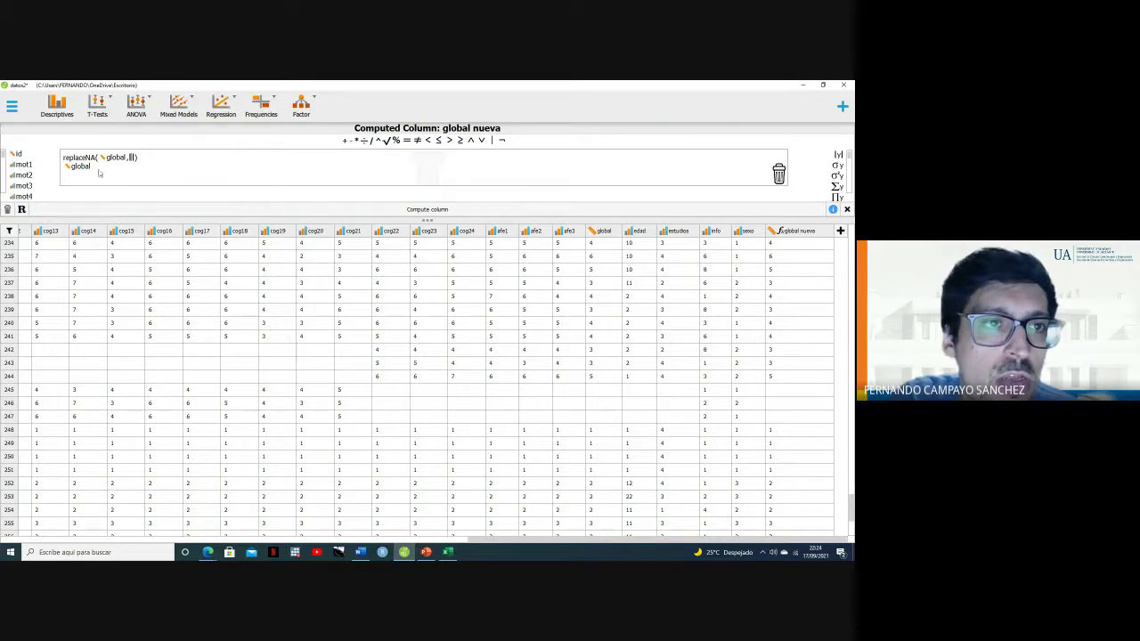
pyautogui.moveTo(98, 173); pyautogui.dragTo(778, 175)
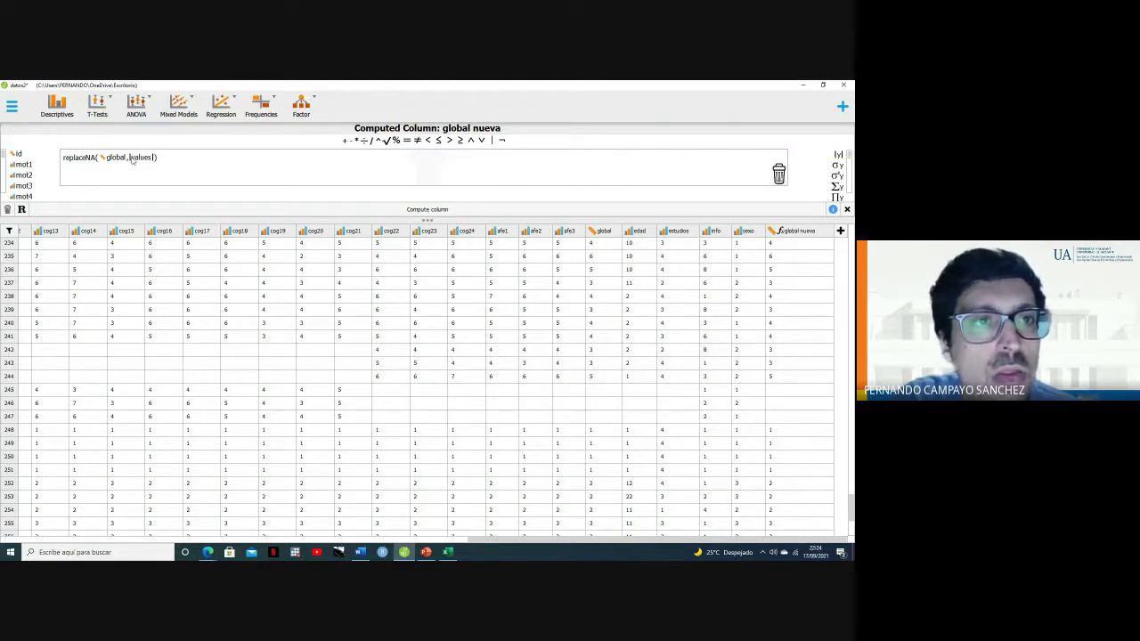
pyautogui.moveTo(131, 158); pyautogui.dragTo(778, 174)
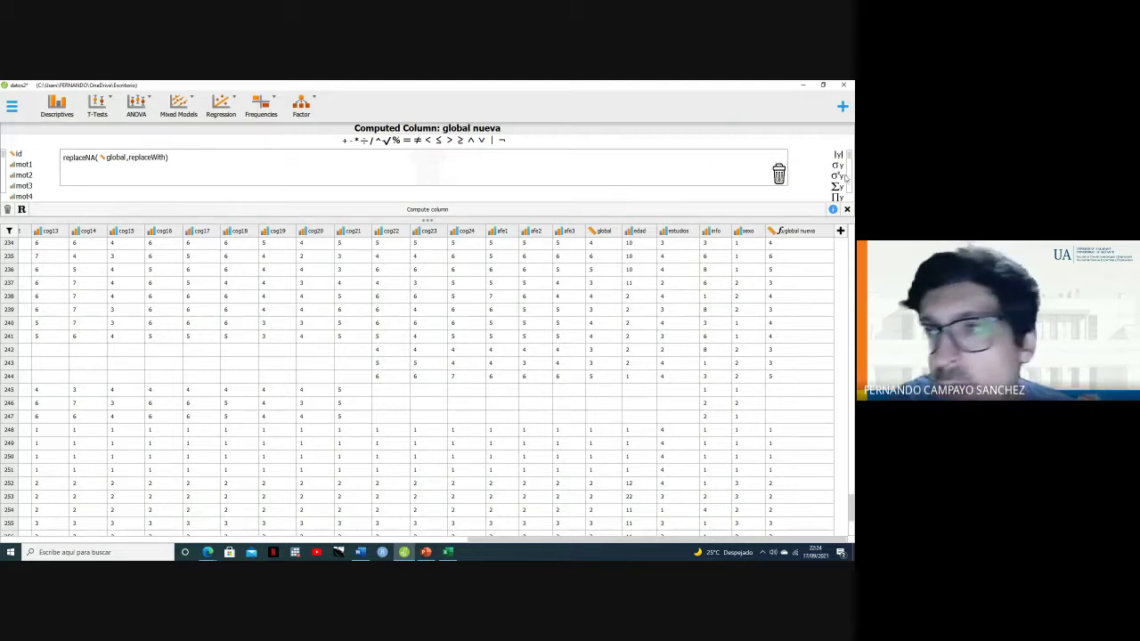
# Set the replacement argument of replaceNA to the mean of global and compute the column.
pyautogui.scroll(-1, 841, 182)
pyautogui.scroll(-4, 839, 187)
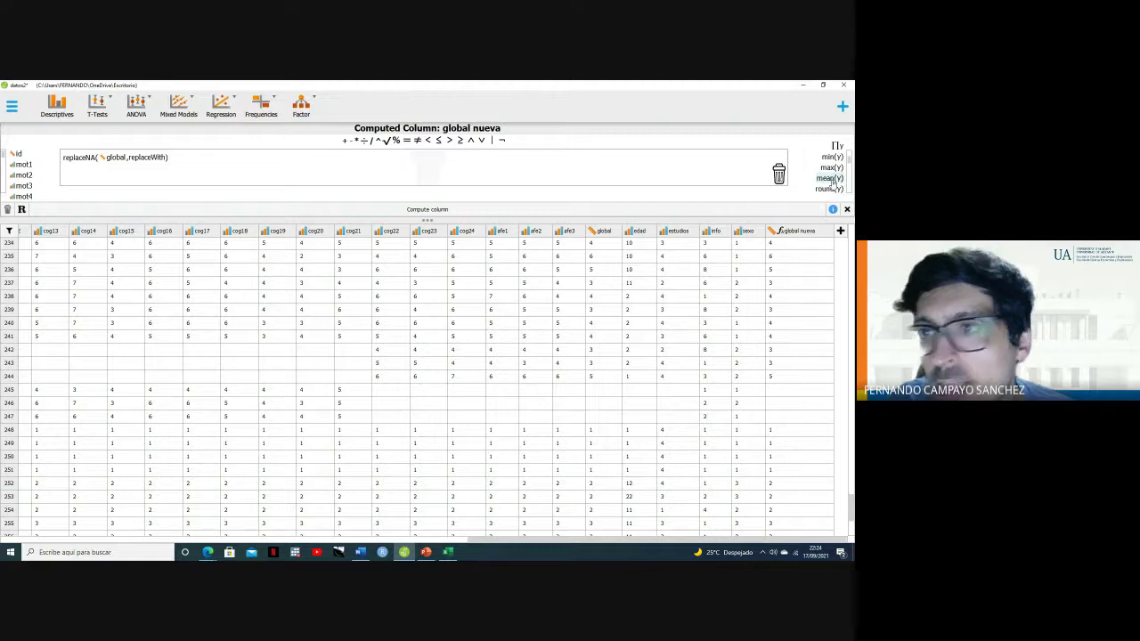
pyautogui.moveTo(833, 180); pyautogui.dragTo(147, 157)
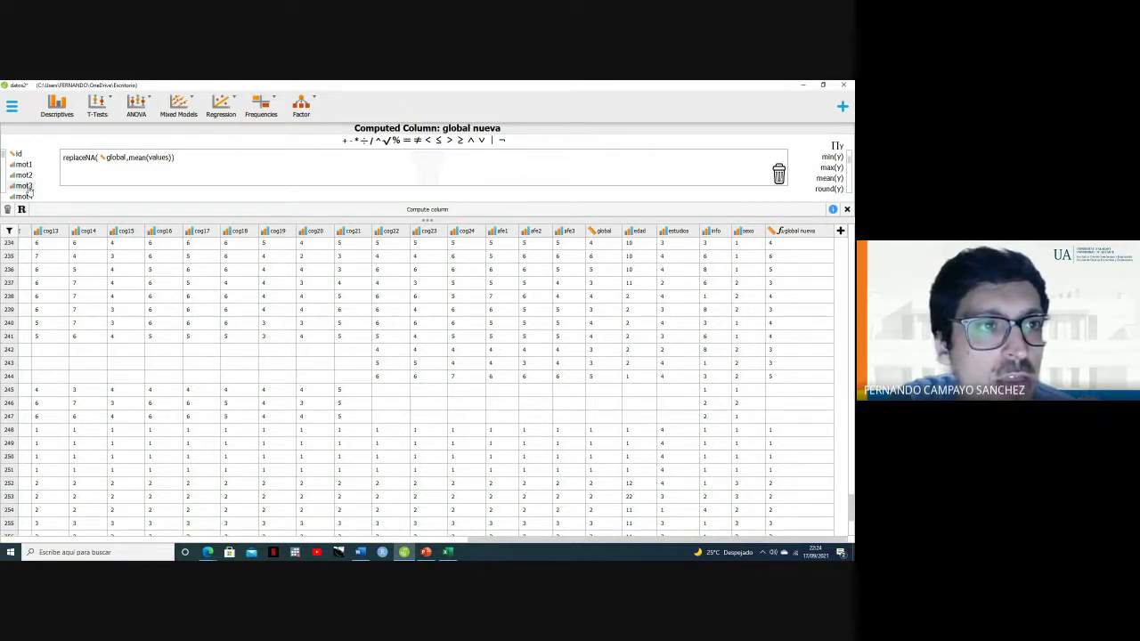
pyautogui.scroll(-2, 34, 192)
pyautogui.scroll(-4, 32, 192)
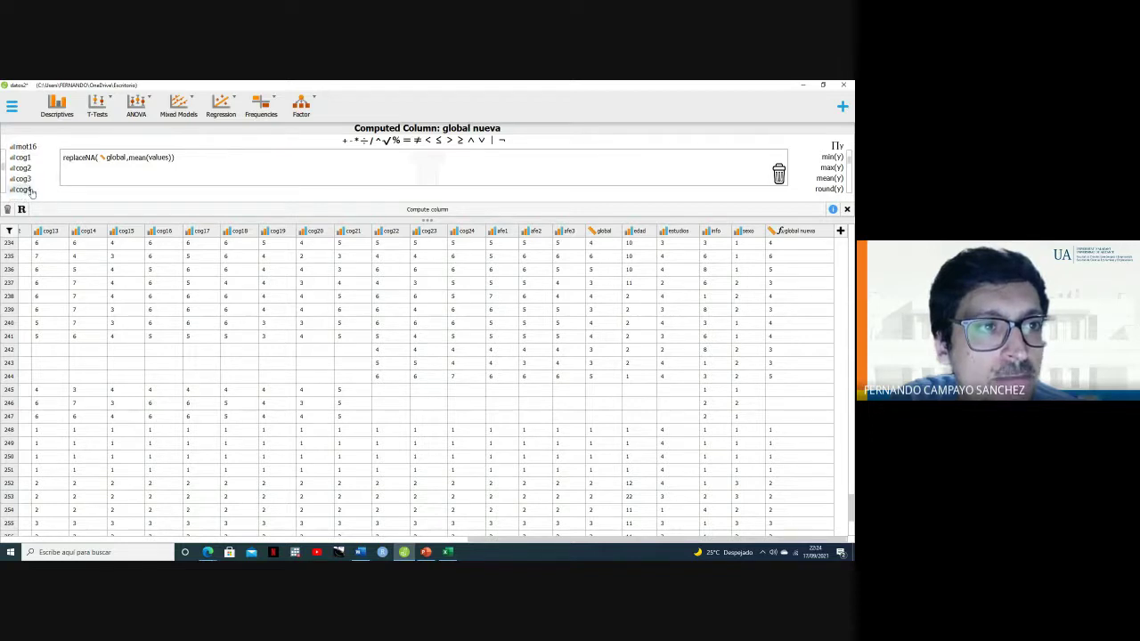
pyautogui.scroll(-5, 30, 193)
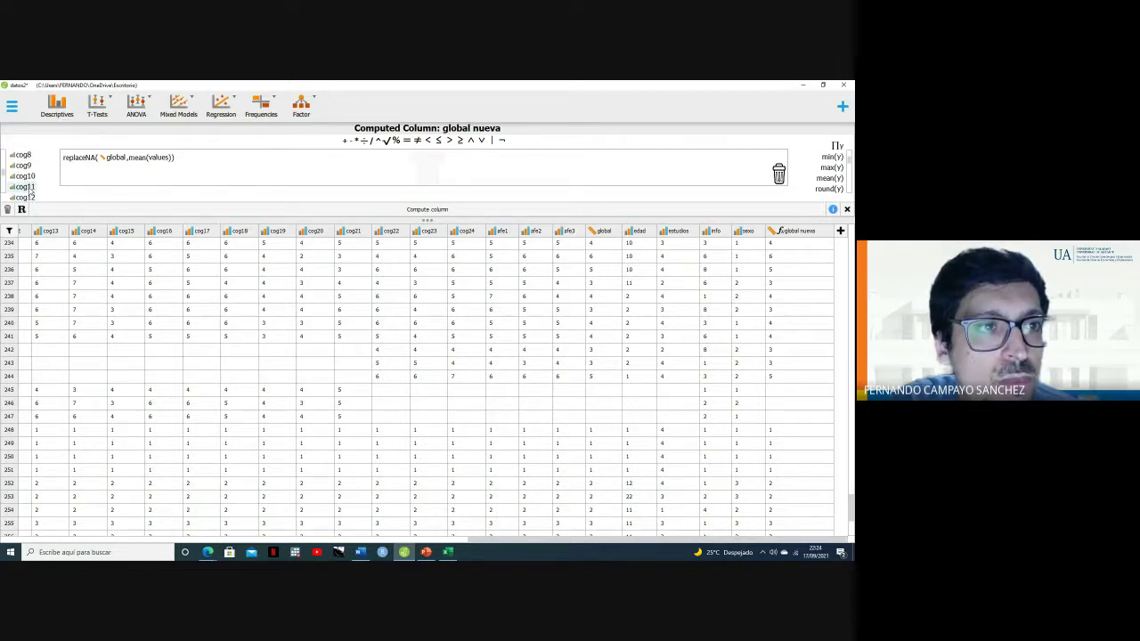
pyautogui.scroll(-5, 30, 192)
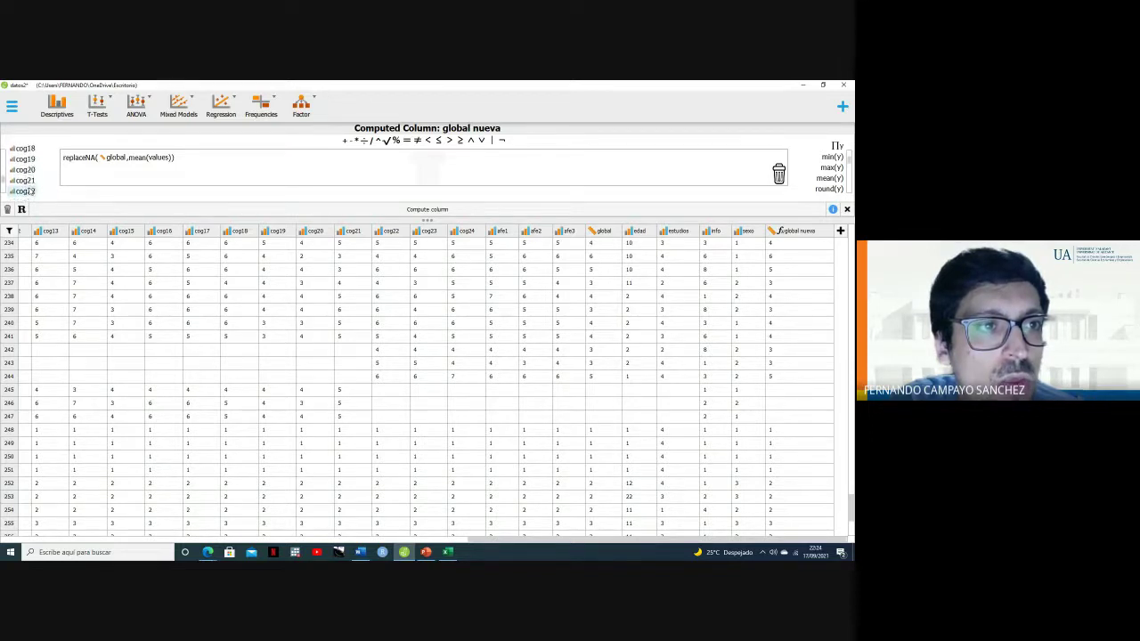
pyautogui.scroll(-5, 31, 191)
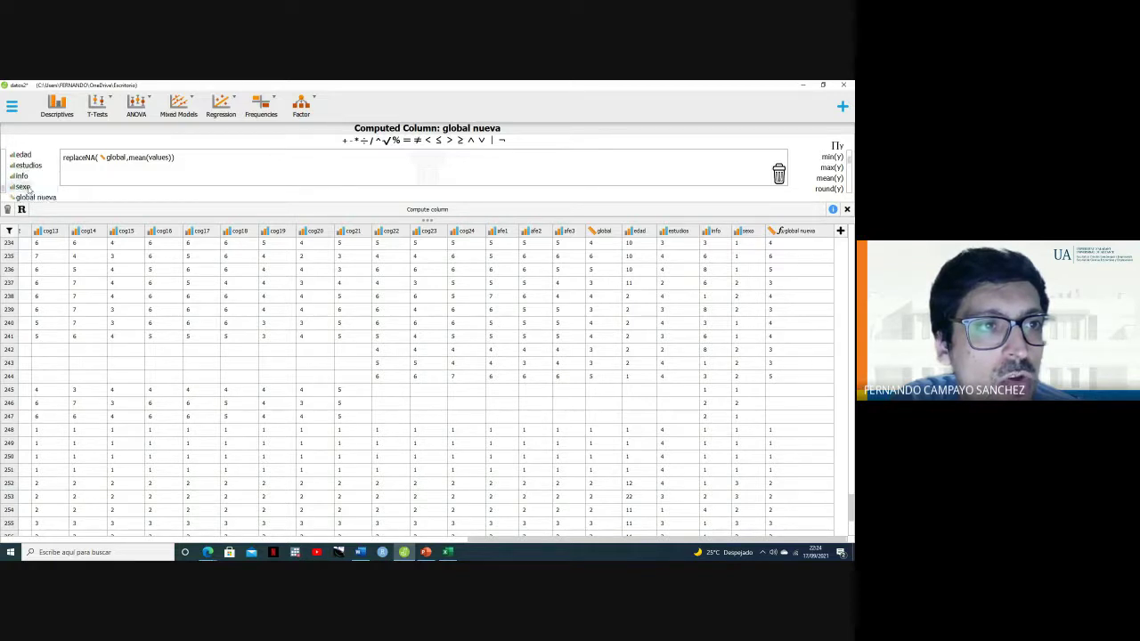
pyautogui.moveTo(25, 175); pyautogui.dragTo(167, 159)
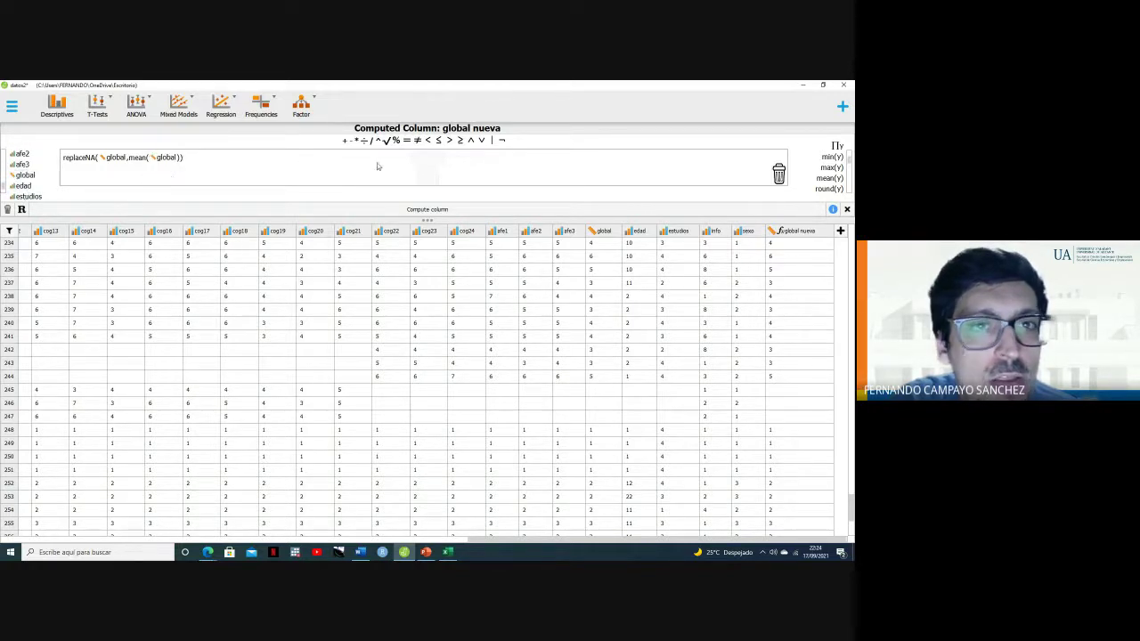
pyautogui.click(400, 219)
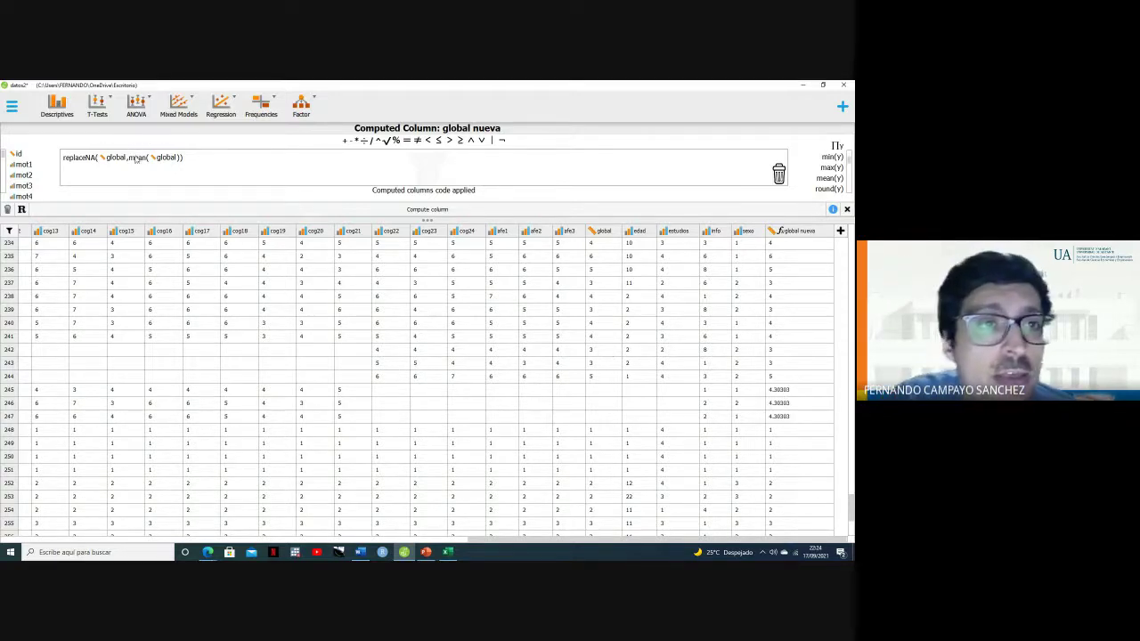
# Swap the mean in the replaceNA formula for the median of global and recompute the column.
pyautogui.moveTo(136, 159); pyautogui.dragTo(715, 165)
pyautogui.moveTo(779, 174); pyautogui.dragTo(777, 174)
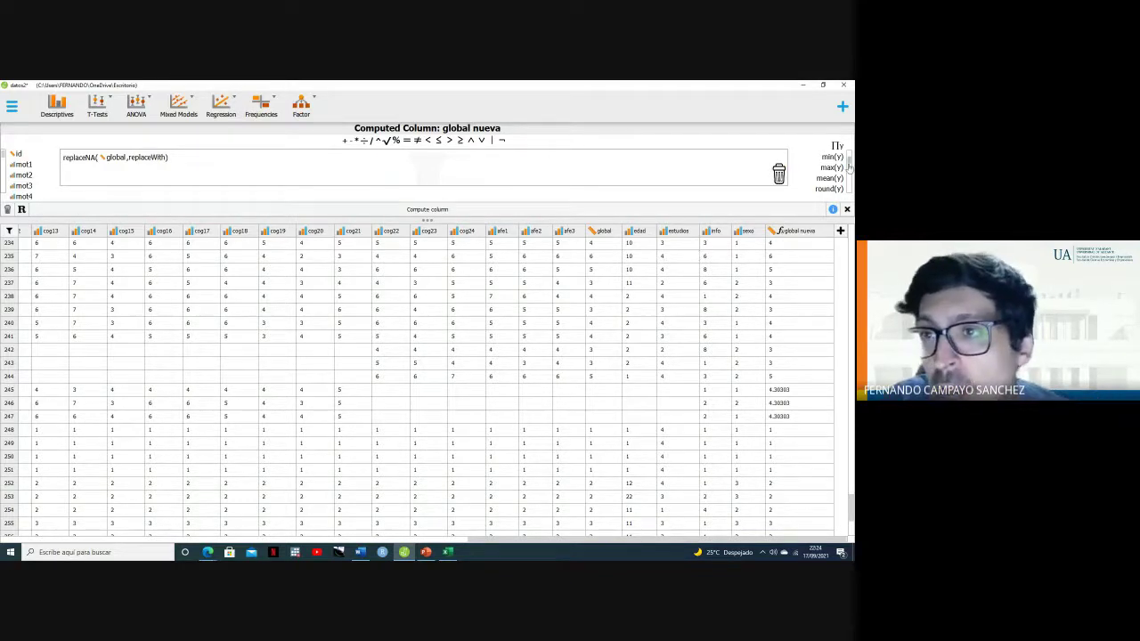
pyautogui.scroll(-3, 828, 183)
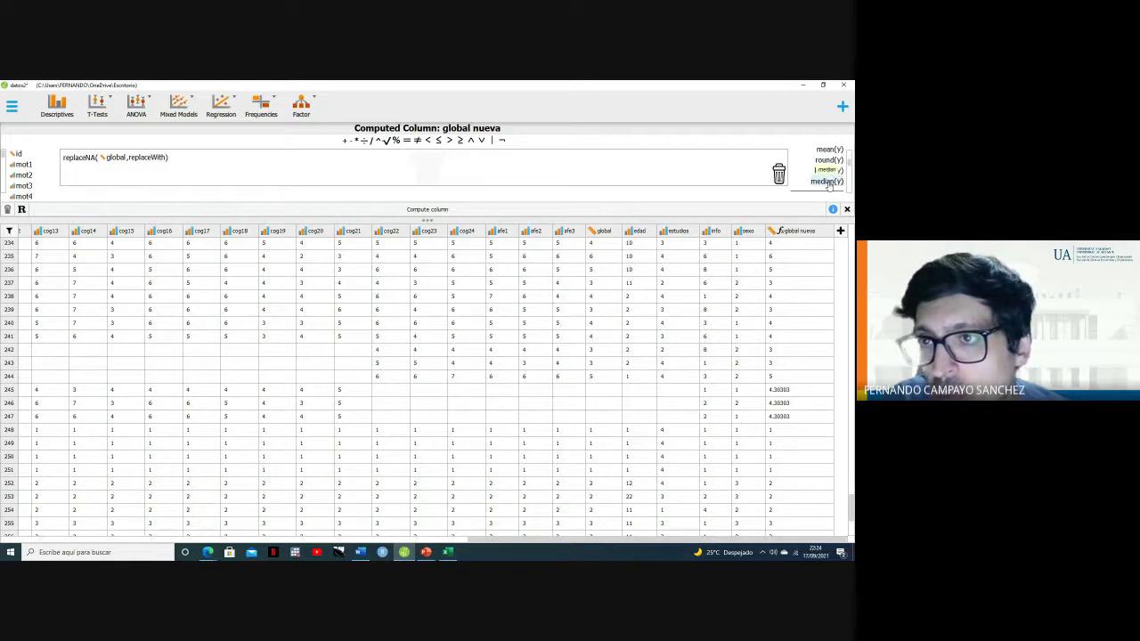
pyautogui.moveTo(829, 188); pyautogui.dragTo(147, 159)
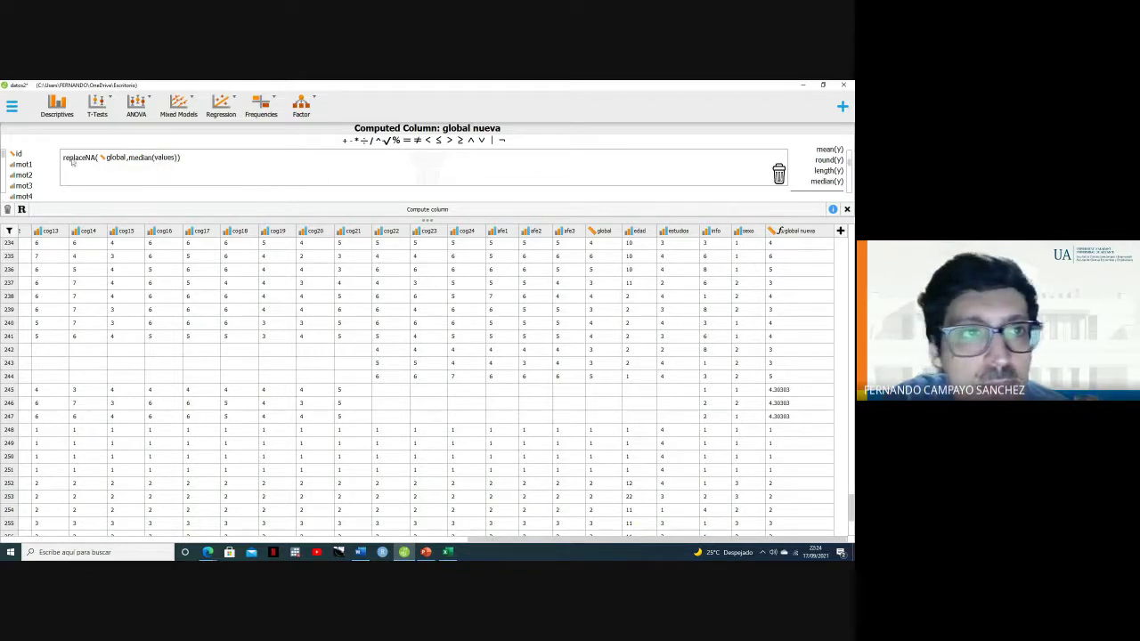
pyautogui.scroll(-5, 27, 178)
pyautogui.scroll(-10, 34, 187)
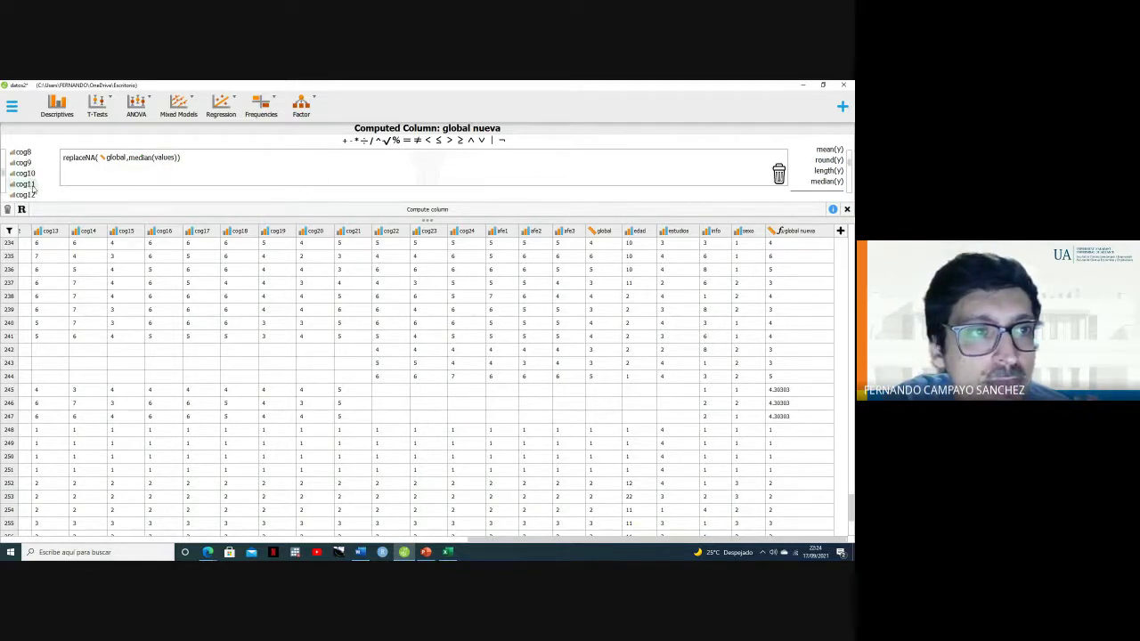
pyautogui.scroll(-2, 33, 189)
pyautogui.moveTo(25, 166); pyautogui.dragTo(169, 158)
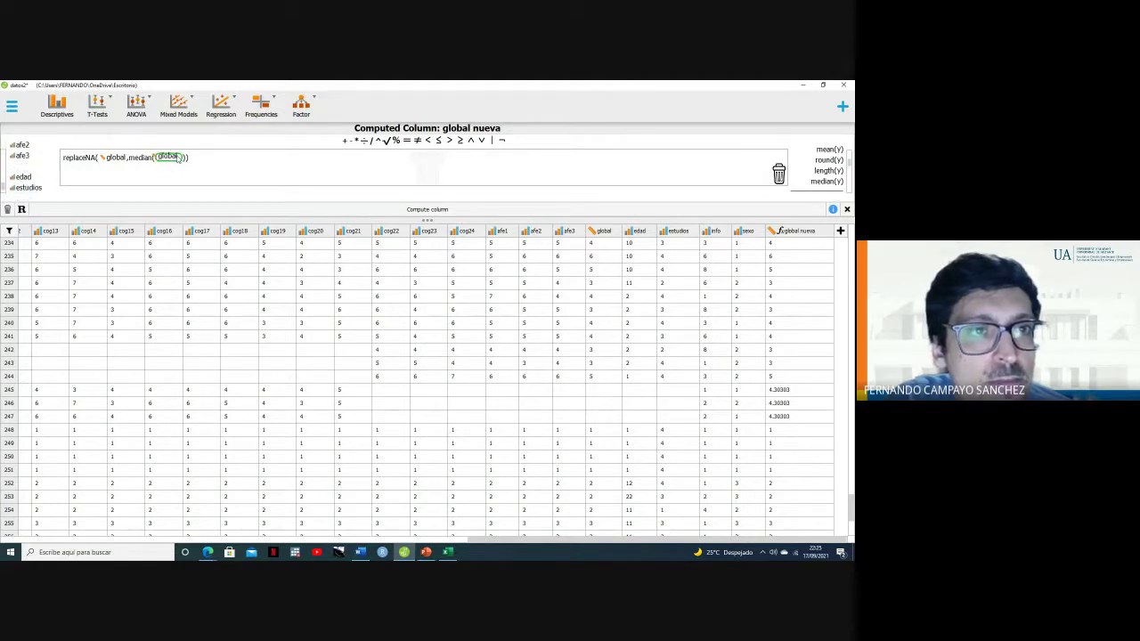
pyautogui.click(429, 212)
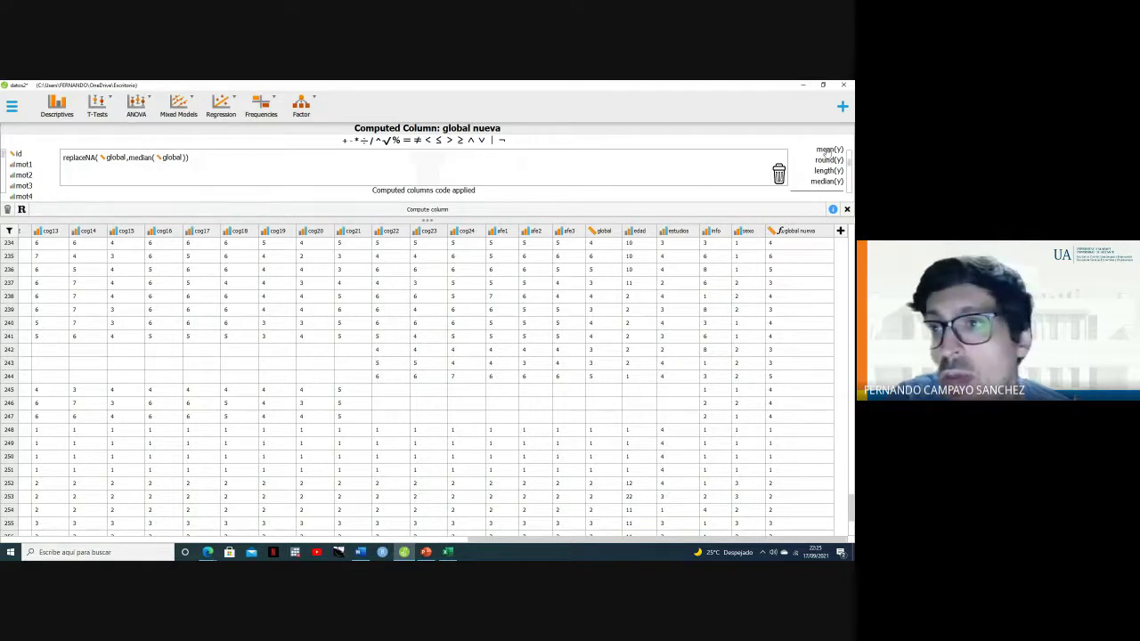
pyautogui.scroll(2, 821, 165)
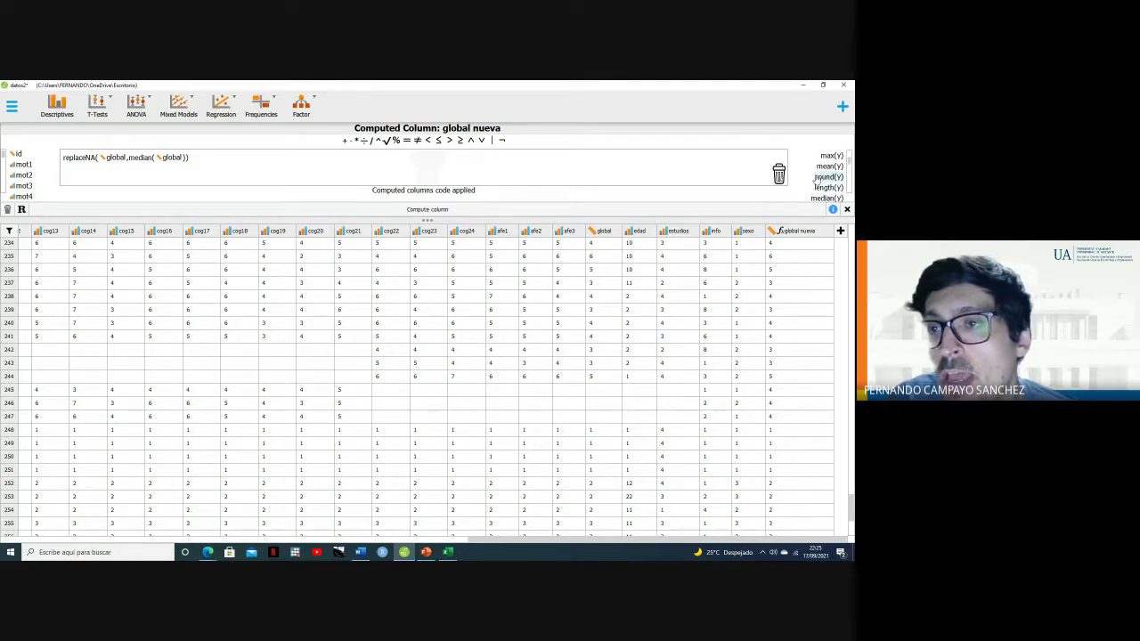
pyautogui.scroll(-5, 815, 181)
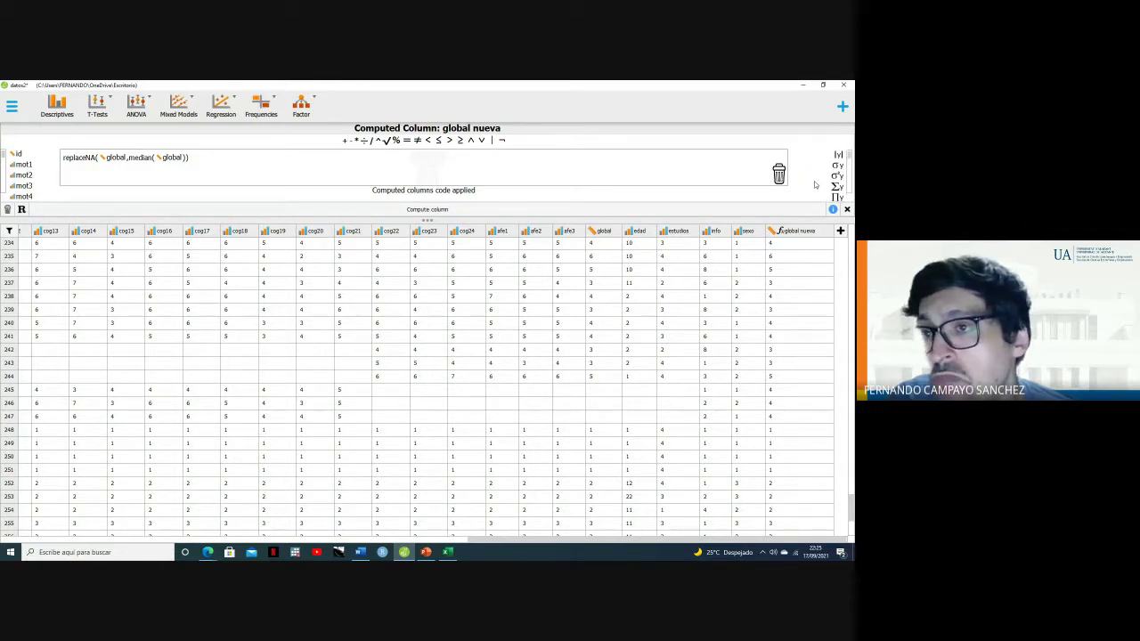
pyautogui.scroll(5, 813, 184)
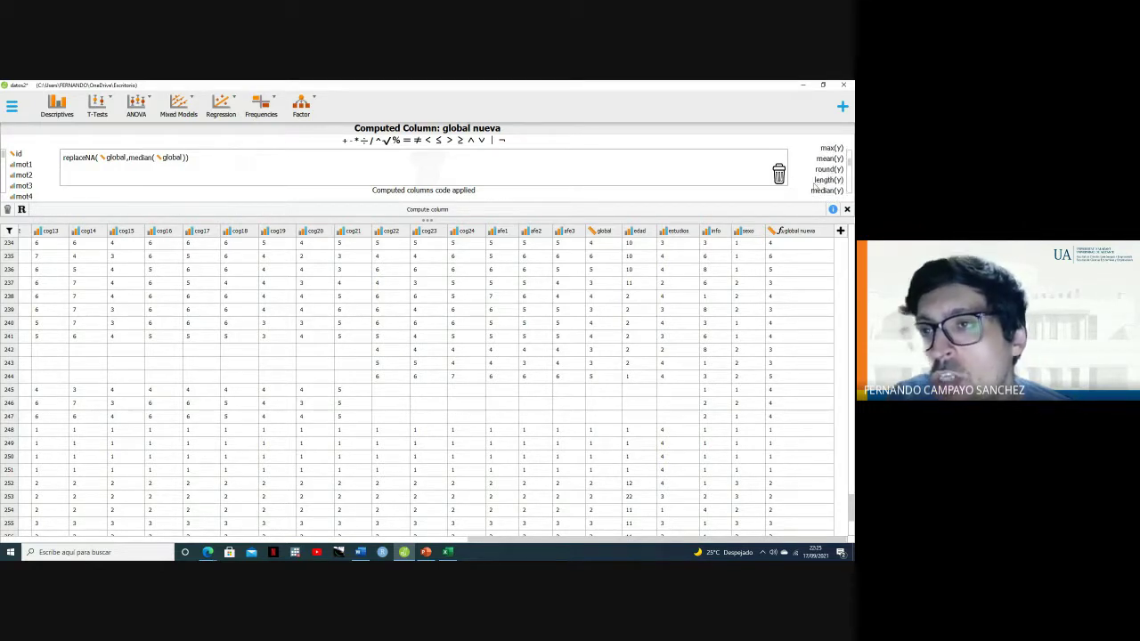
pyautogui.scroll(1, 814, 184)
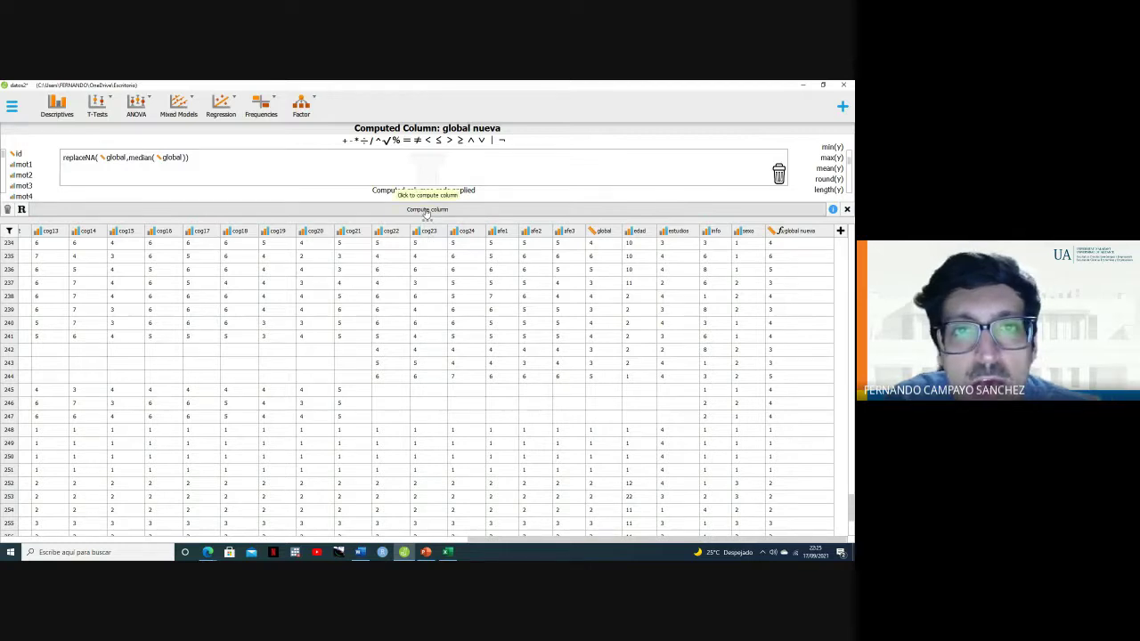
# Clear the formula of the global nueva column and close the computed column editor.
pyautogui.doubleClick(779, 175)
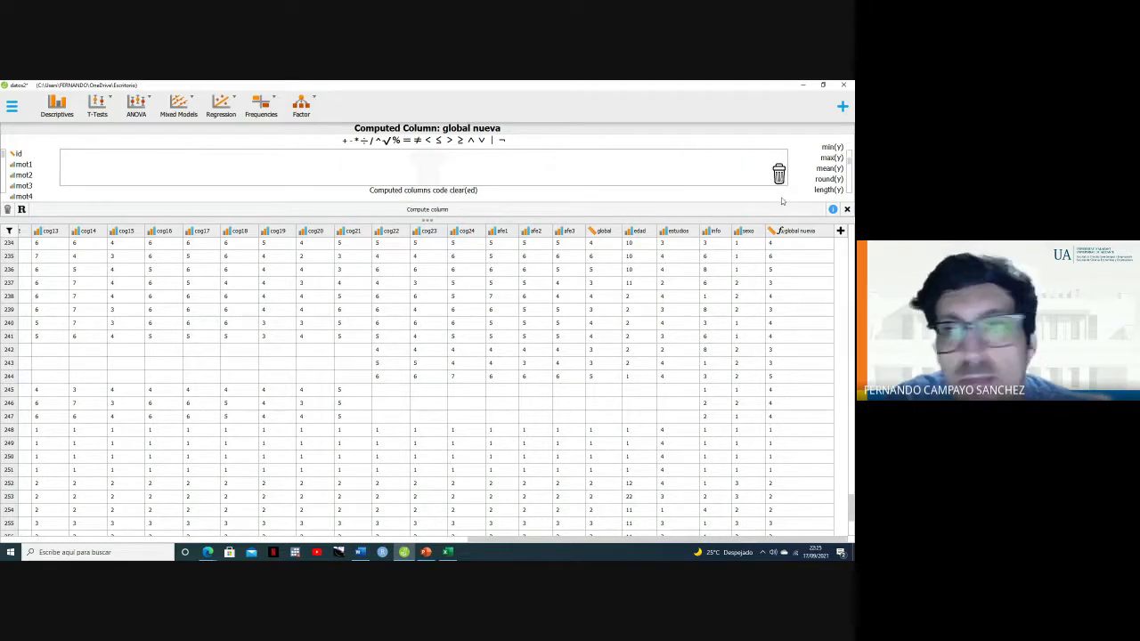
pyautogui.click(846, 210)
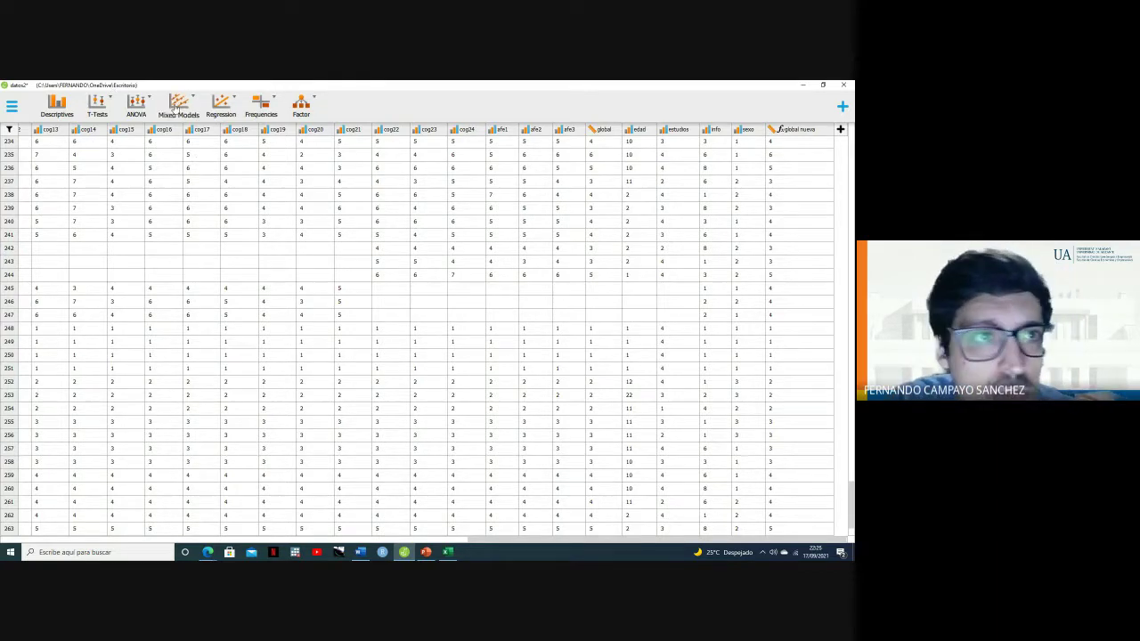
# Start a Descriptive Statistics analysis and add cog2 as its variable.
pyautogui.click(60, 113)
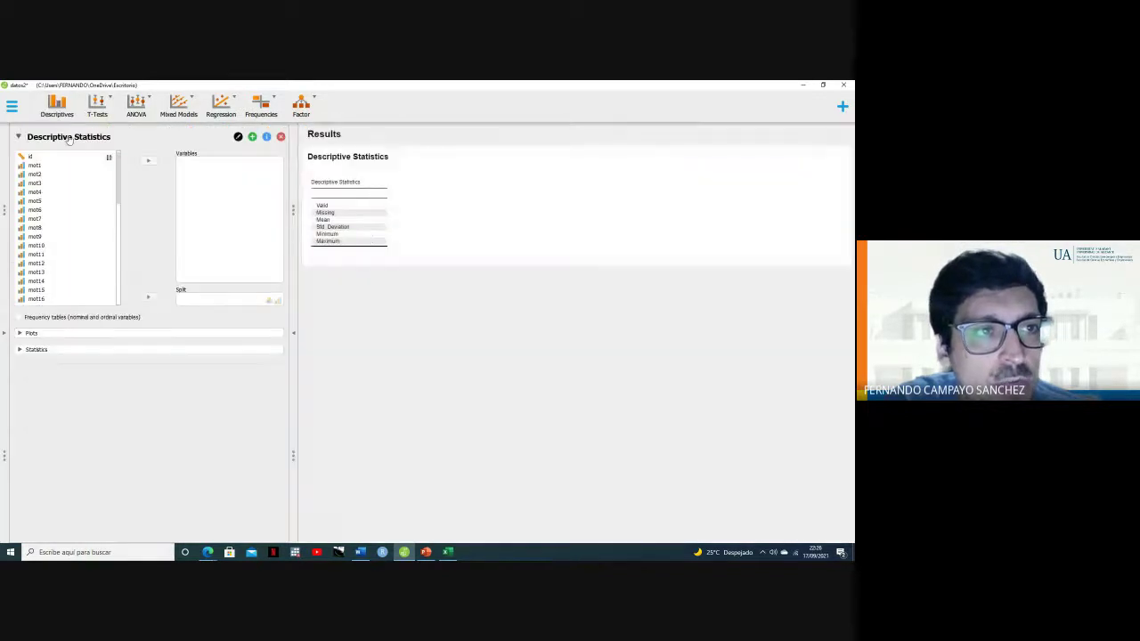
pyautogui.scroll(-5, 58, 274)
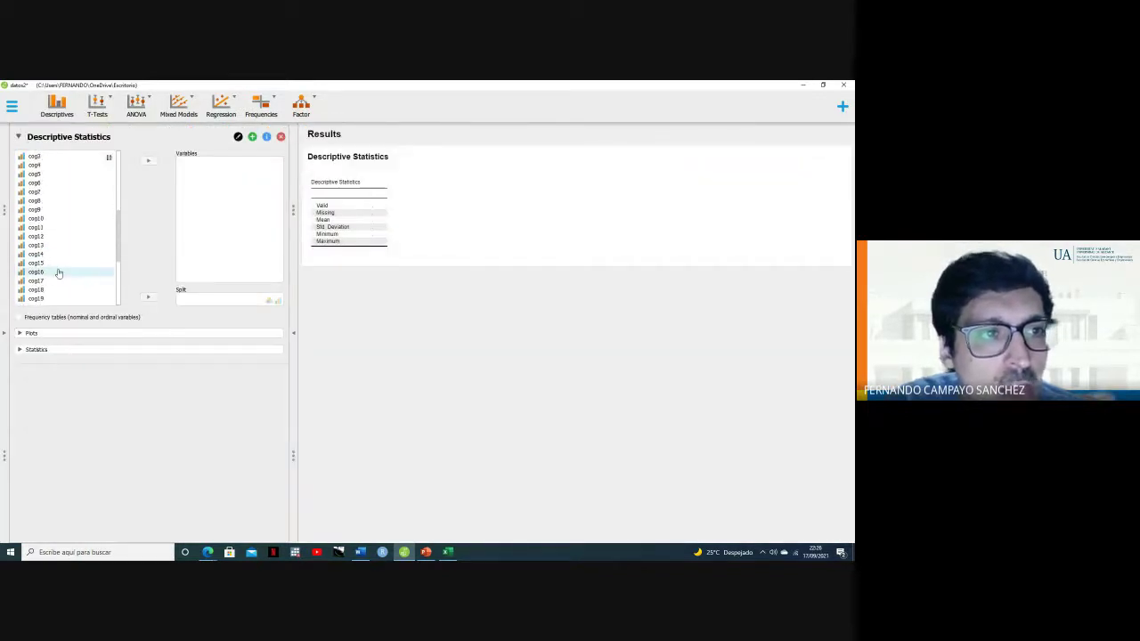
pyautogui.scroll(2, 58, 267)
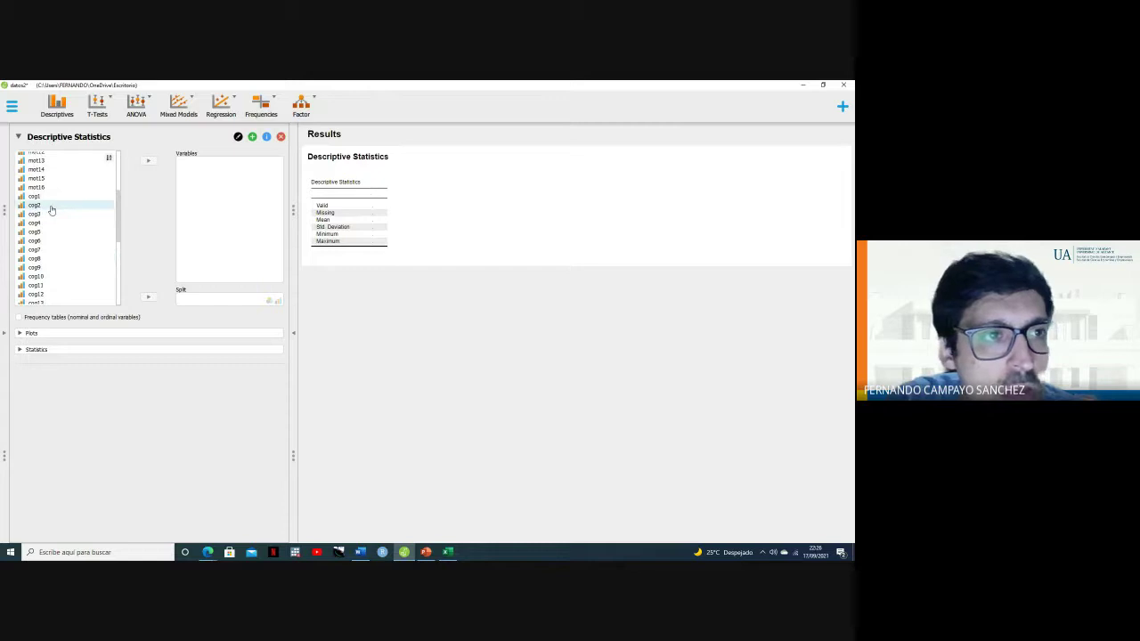
pyautogui.moveTo(51, 209); pyautogui.dragTo(222, 178)
# Remove the standard deviation, minimum, maximum and mean from the descriptive statistics of cog2.
pyautogui.click(31, 350)
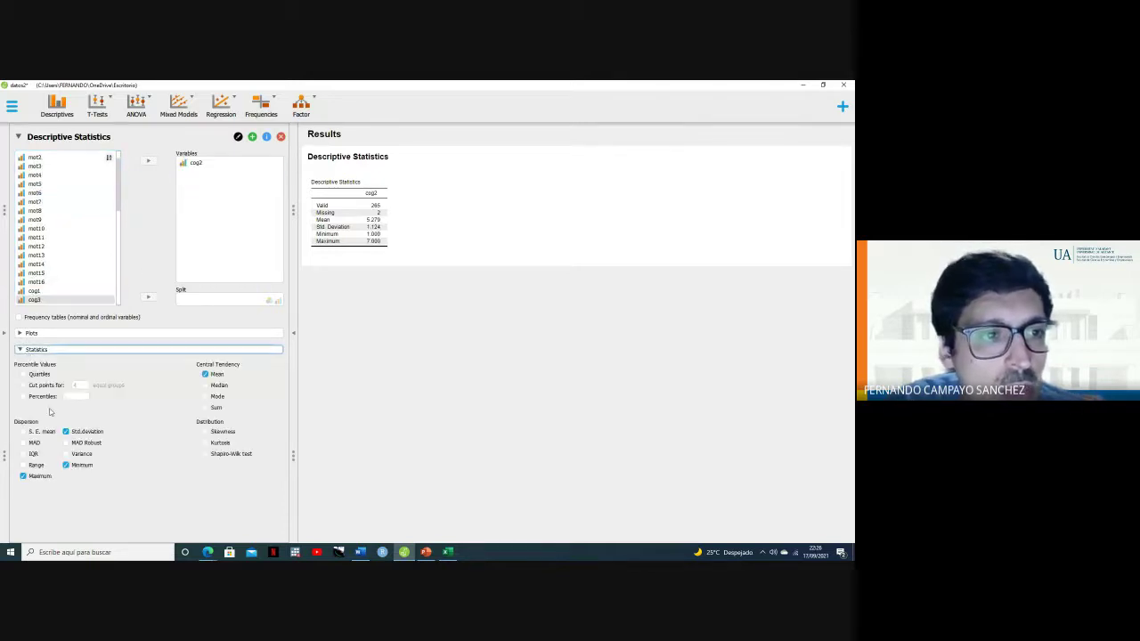
pyautogui.click(65, 431)
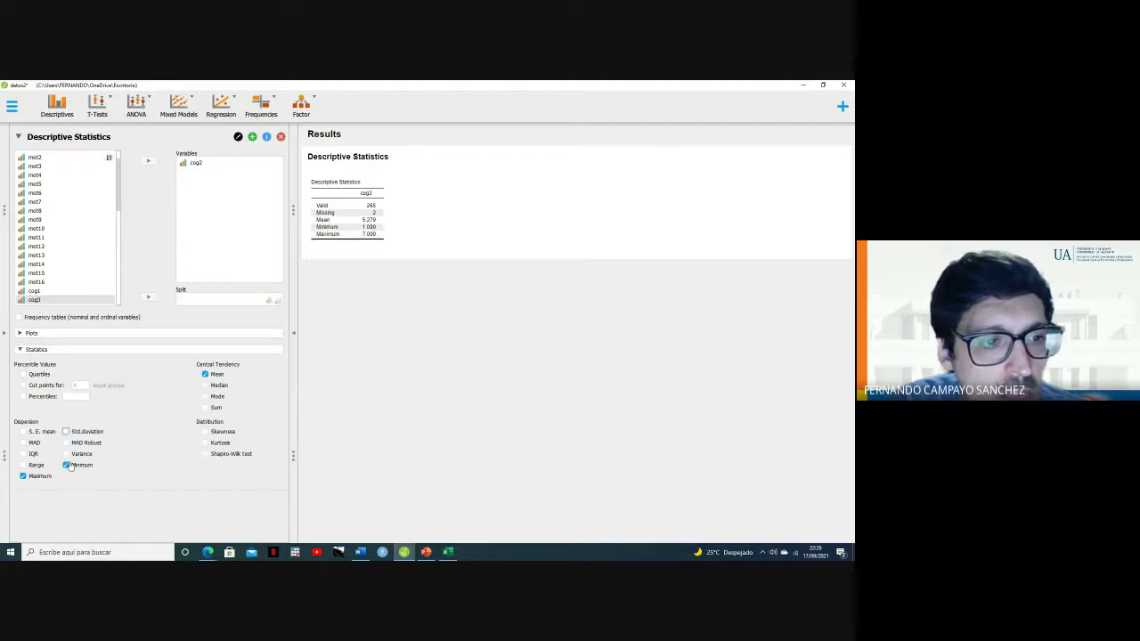
pyautogui.click(65, 465)
pyautogui.click(23, 476)
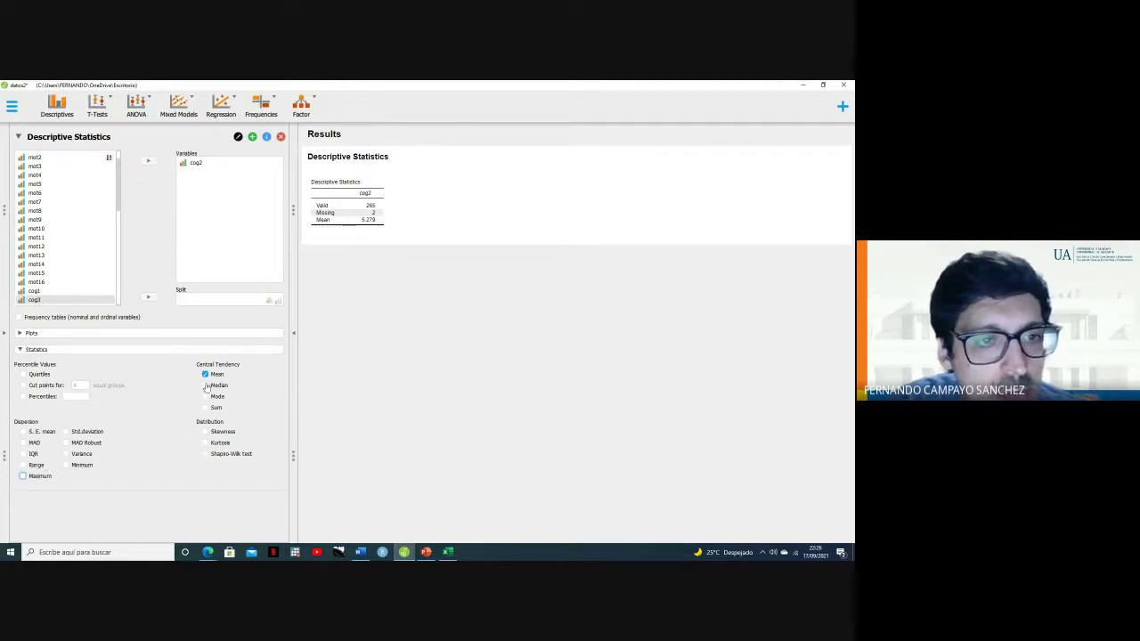
pyautogui.click(205, 374)
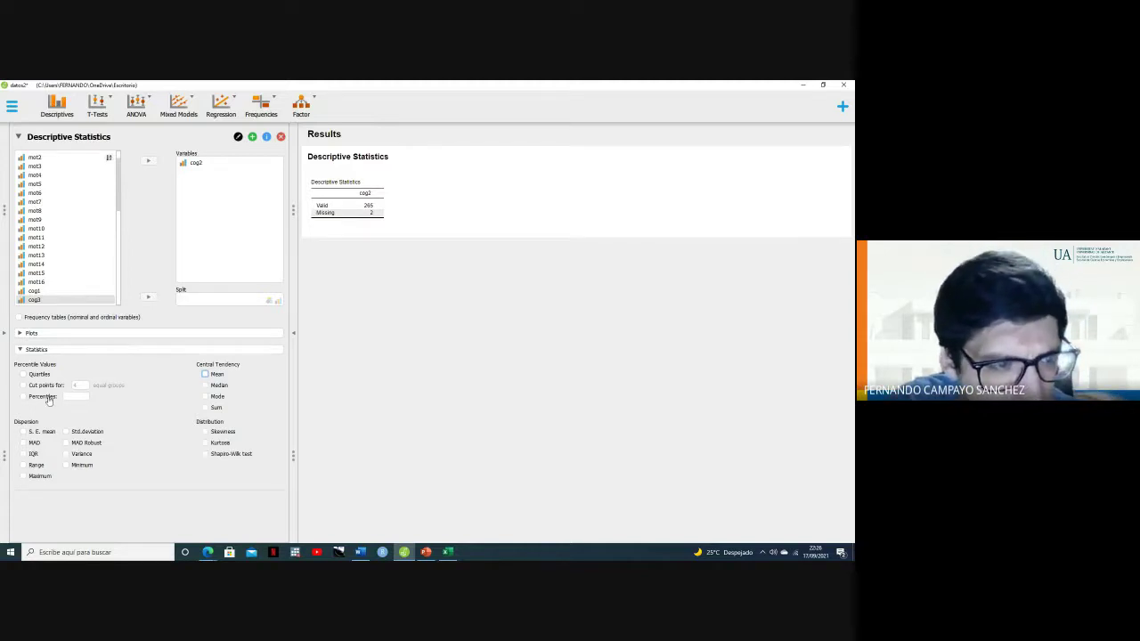
# Add a boxplot of cog2 that uses the color palette and labels the outliers.
pyautogui.click(26, 333)
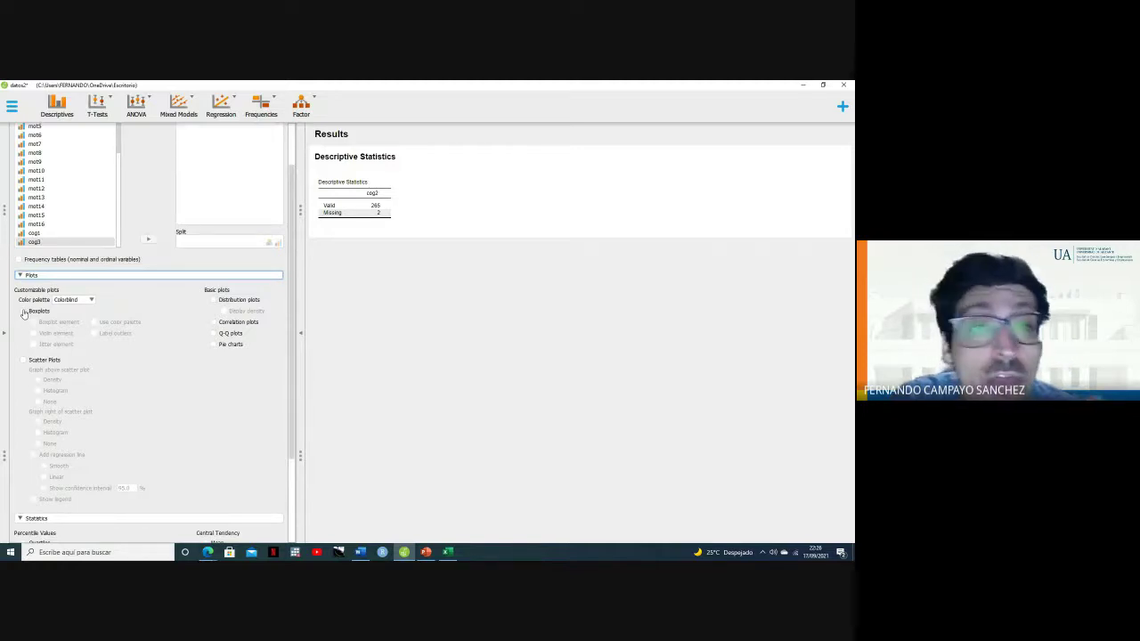
pyautogui.click(23, 312)
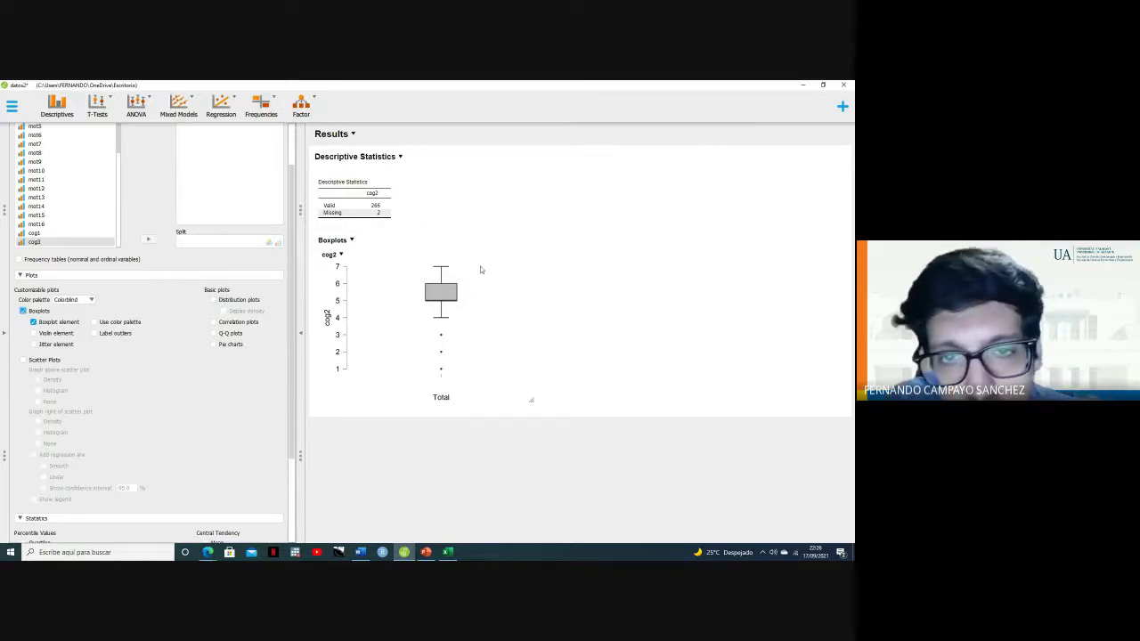
pyautogui.click(94, 323)
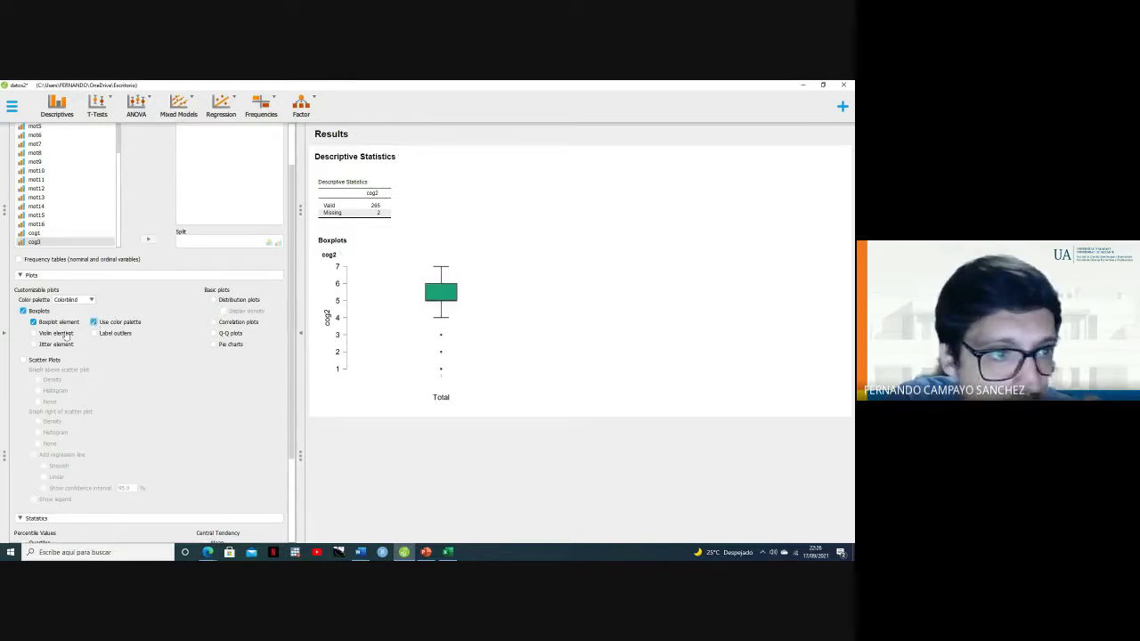
pyautogui.click(93, 333)
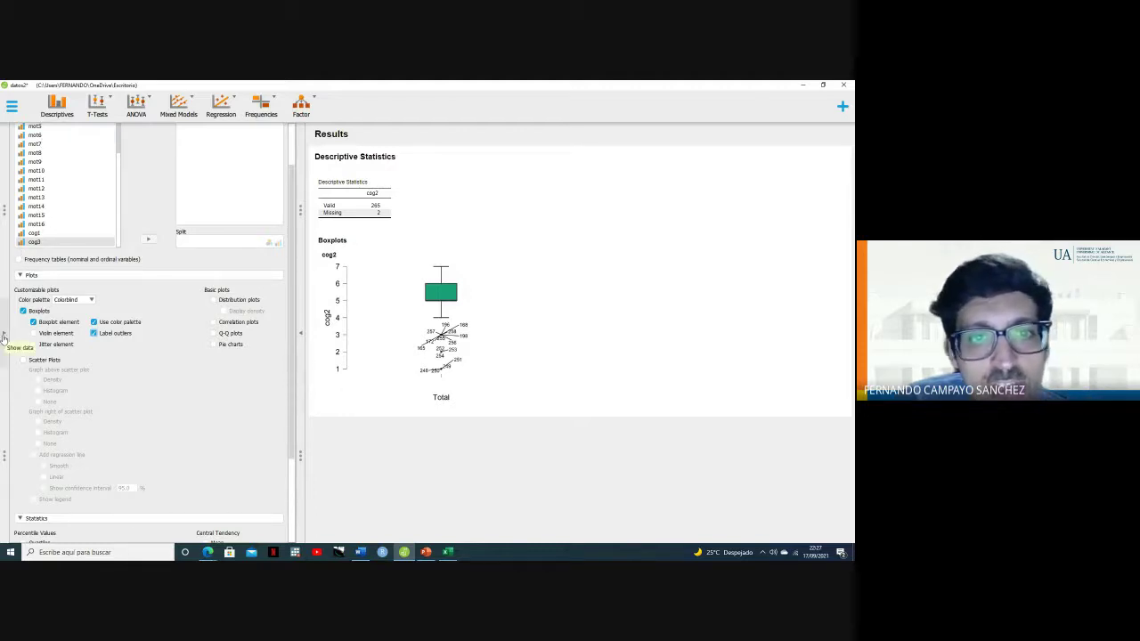
# Filter out the values 1, 2 and 3 of the cog2 column in the data and return to the boxplot results.
pyautogui.click(3, 336)
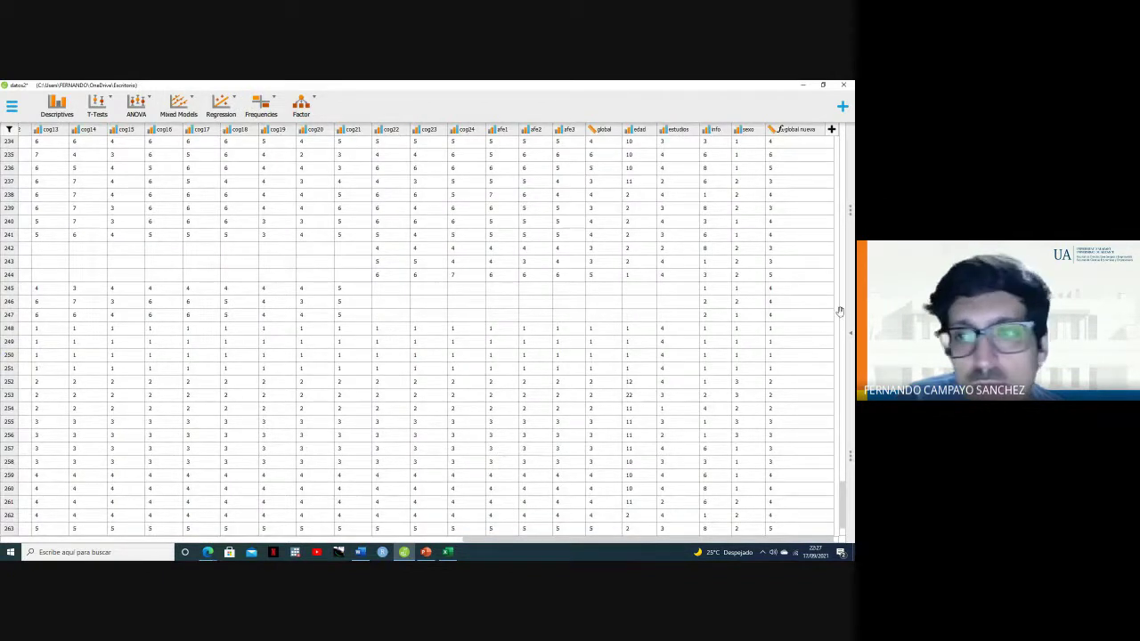
pyautogui.click(847, 337)
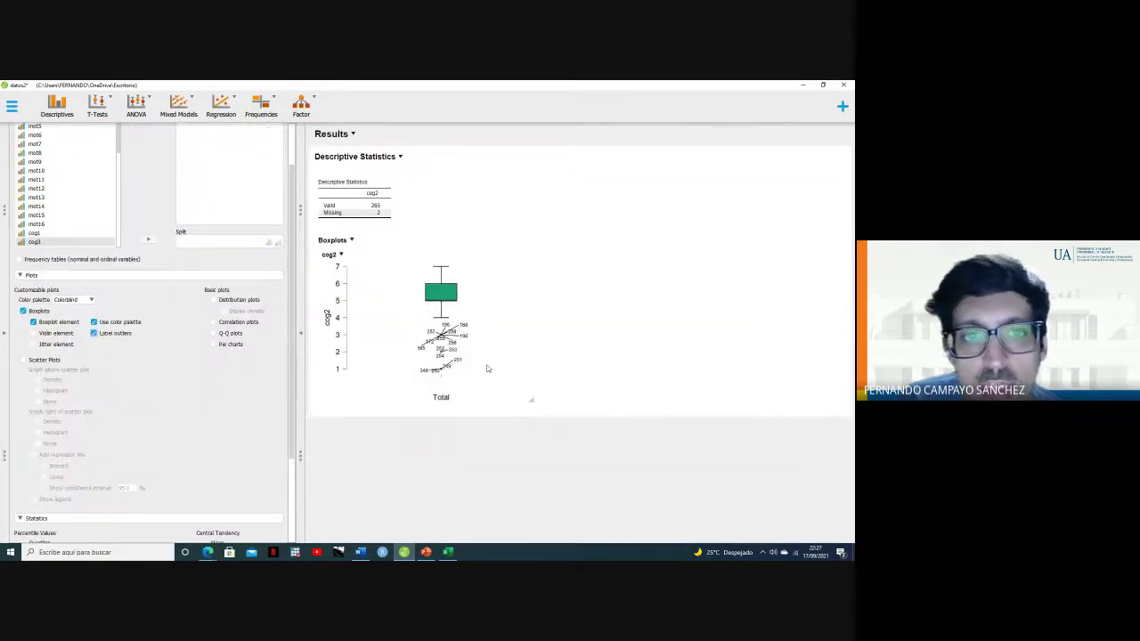
pyautogui.click(5, 360)
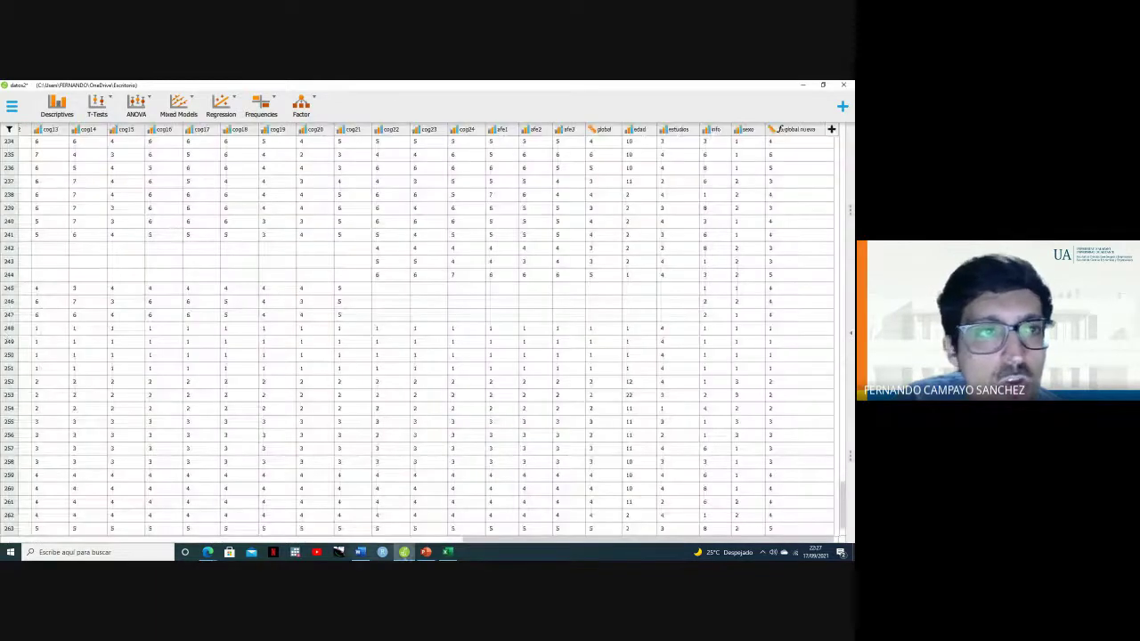
pyautogui.moveTo(508, 539); pyautogui.dragTo(413, 539)
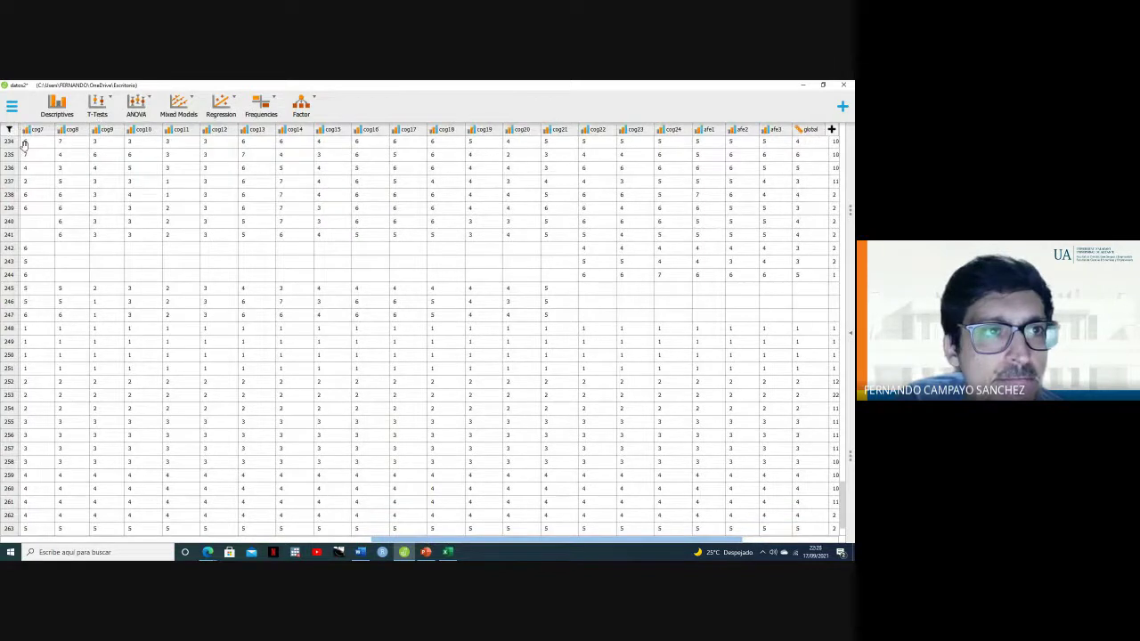
pyautogui.moveTo(469, 541); pyautogui.dragTo(356, 547)
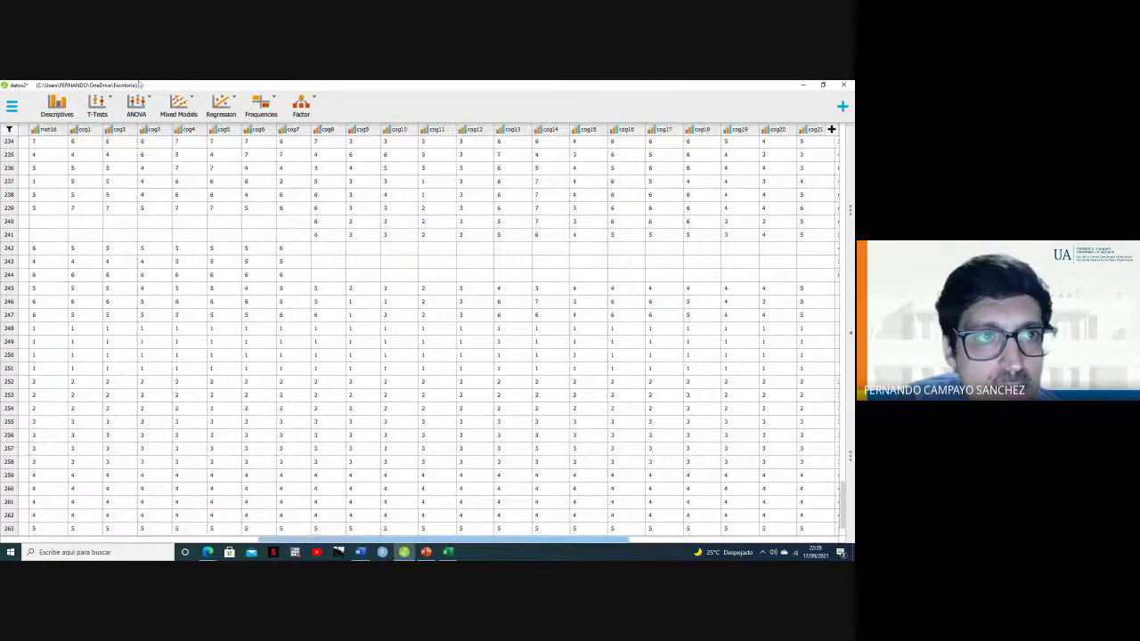
pyautogui.doubleClick(119, 130)
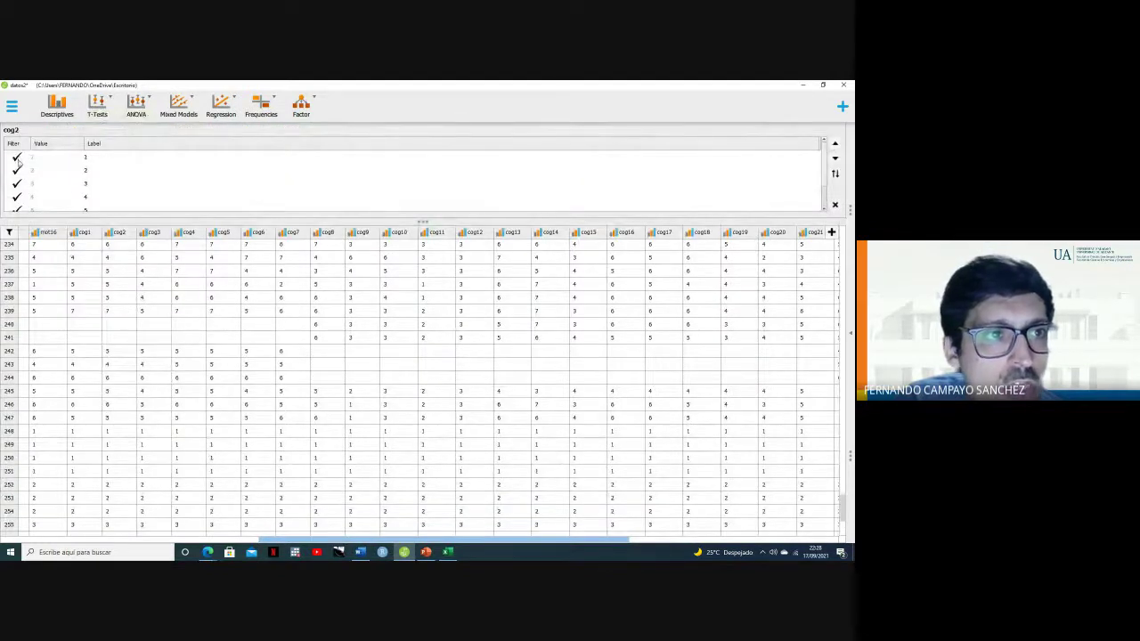
pyautogui.click(18, 158)
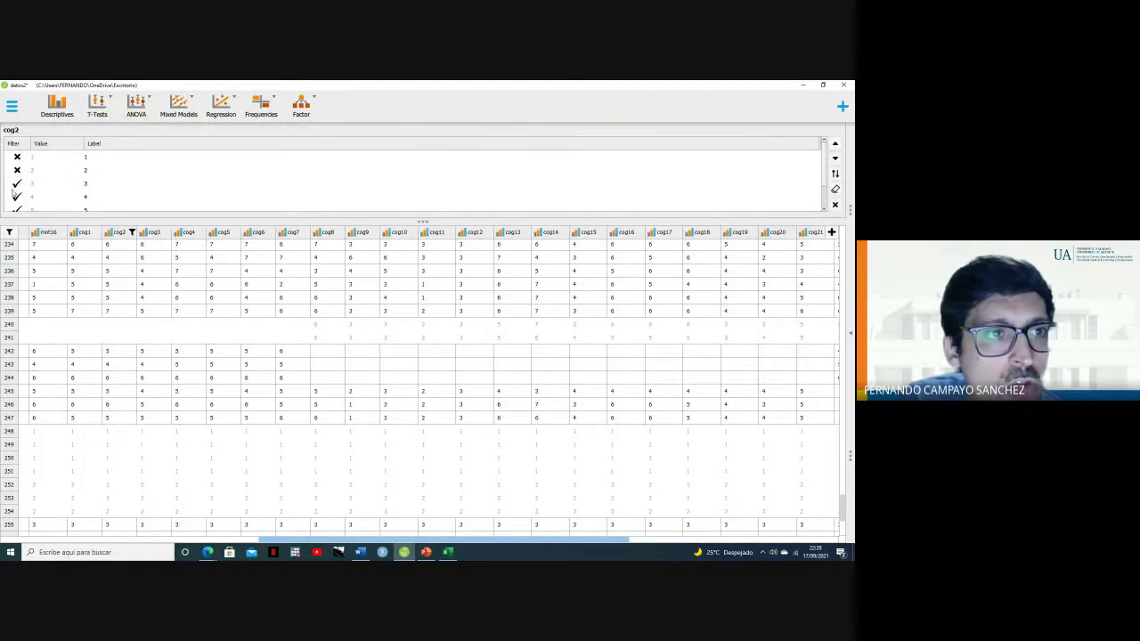
pyautogui.click(16, 184)
pyautogui.scroll(-1, 137, 166)
pyautogui.scroll(-1, 136, 165)
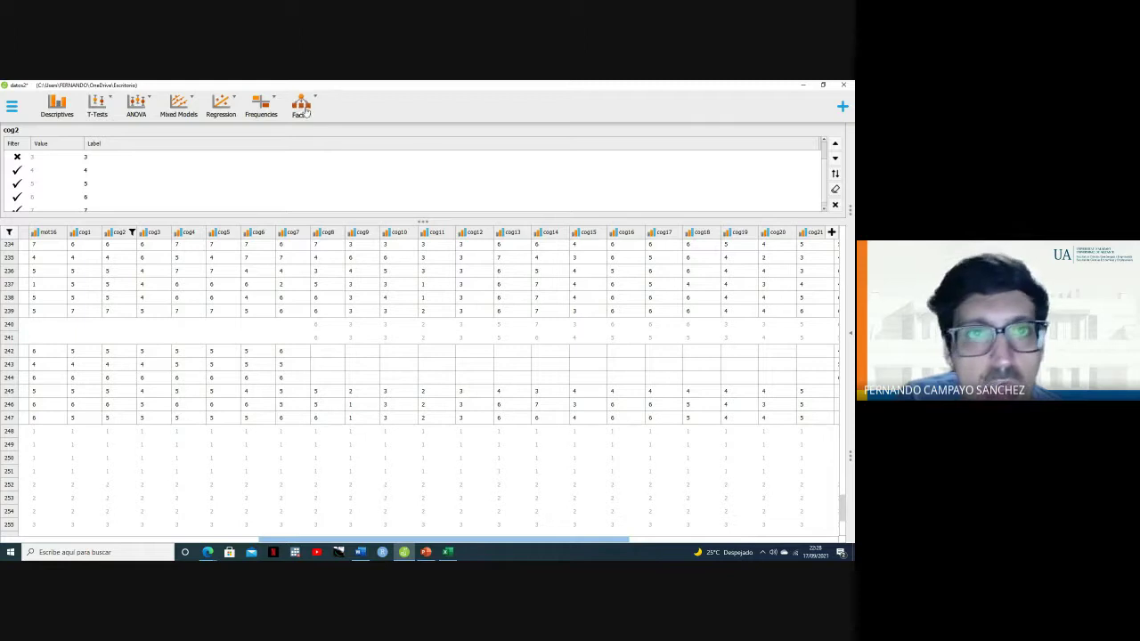
pyautogui.click(851, 342)
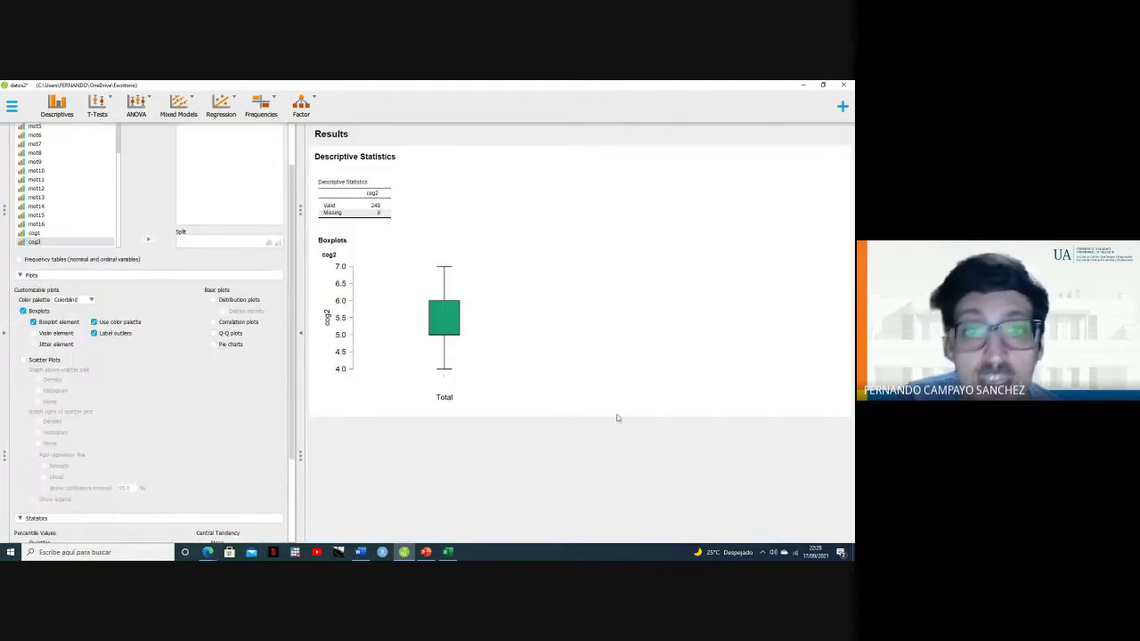